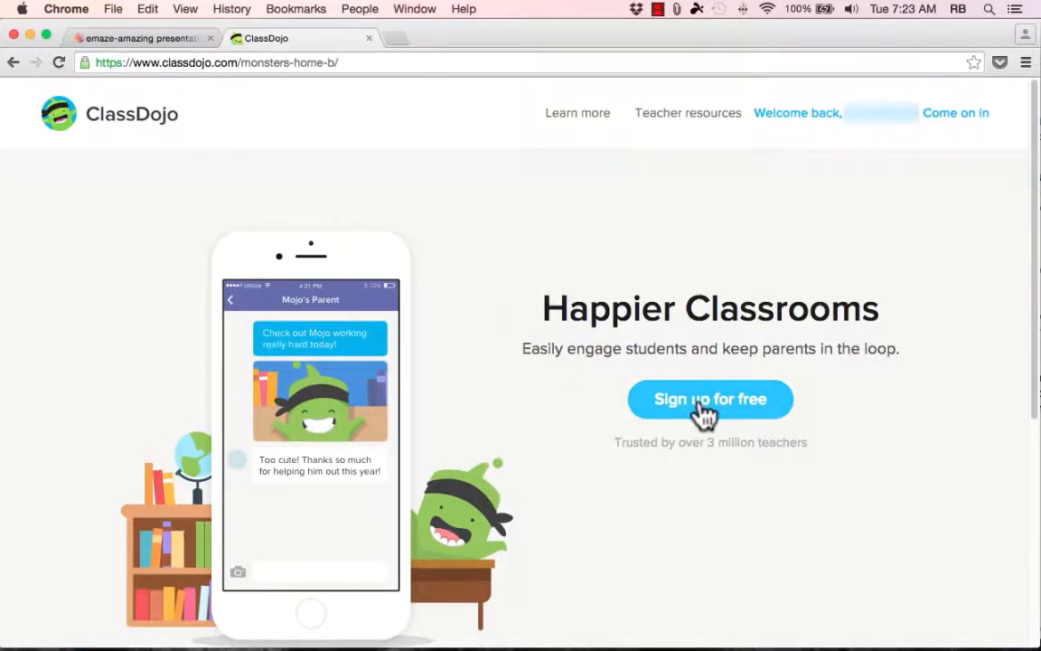
Register a new ClassDojo teacher account with the Mr. title, name, email and password.
{"action": "left_click", "coordinate": [702, 407]}
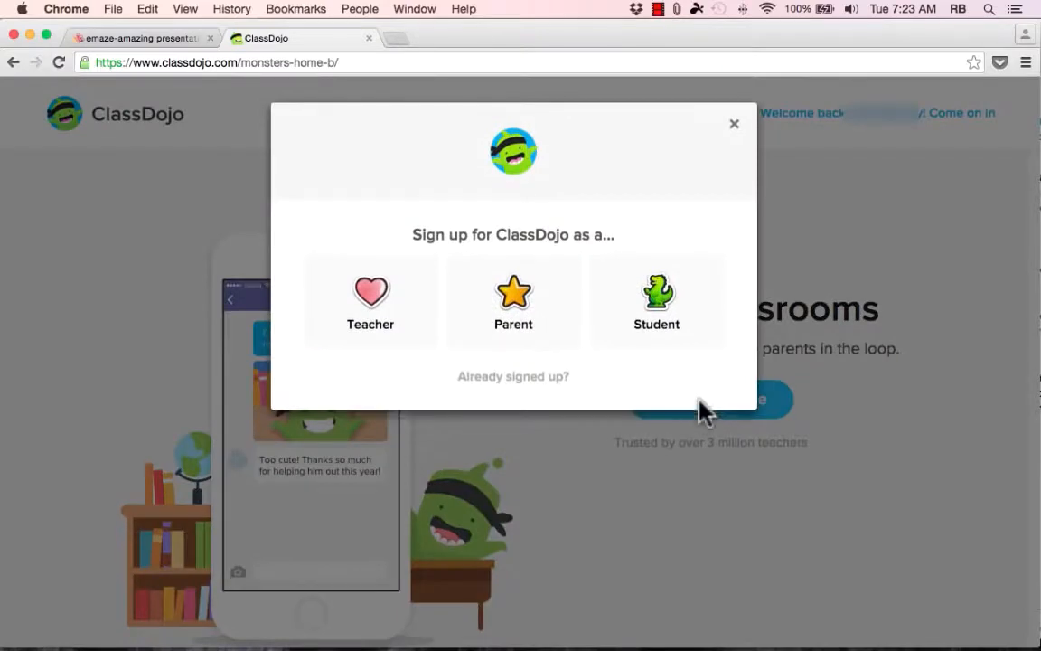
{"action": "left_click", "coordinate": [369, 304]}
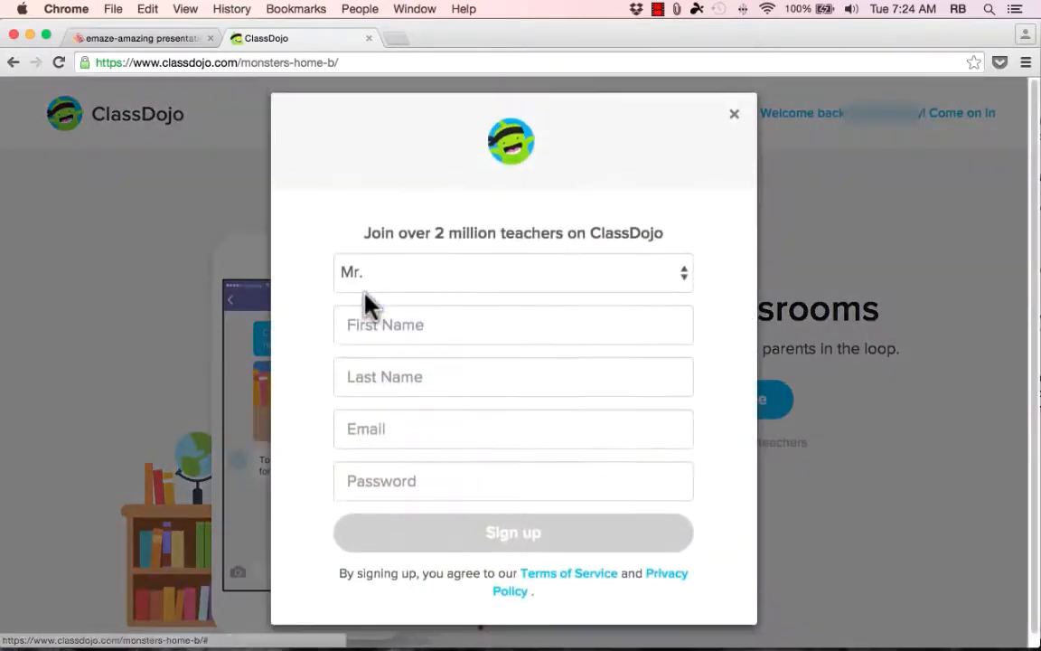
{"action": "left_click", "coordinate": [452, 285]}
{"action": "left_click", "coordinate": [449, 282]}
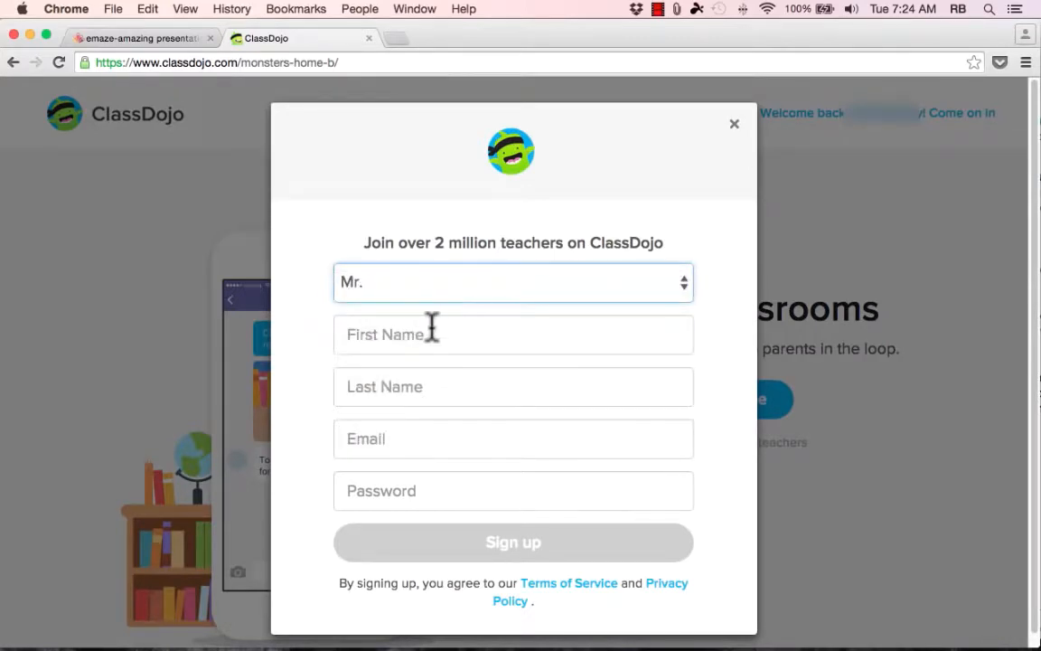
{"action": "left_click", "coordinate": [437, 342]}
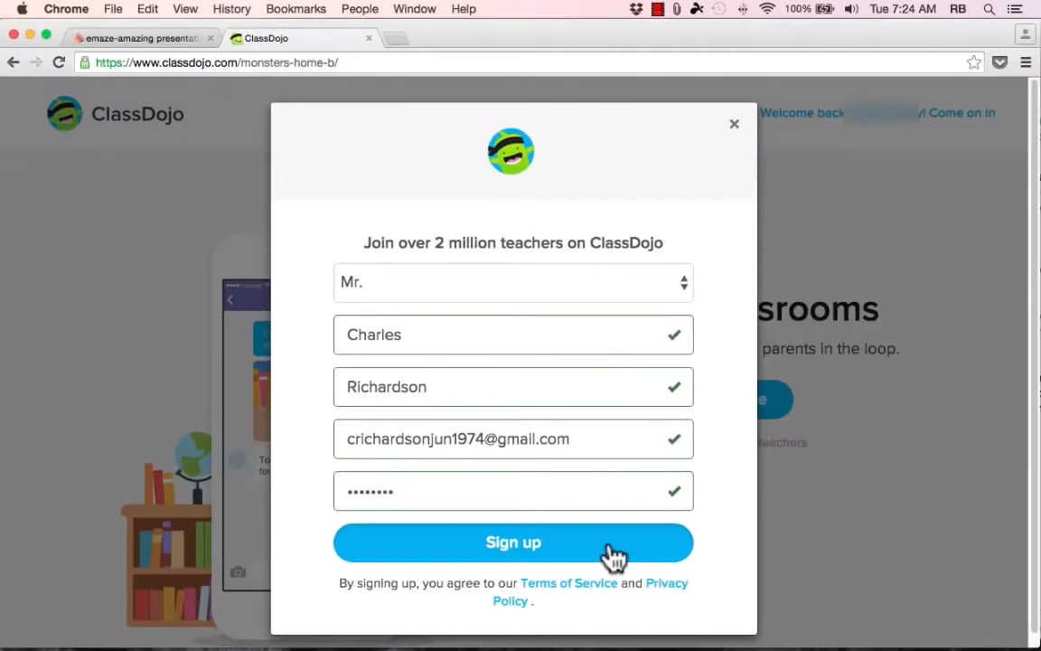
{"action": "left_click", "coordinate": [613, 547]}
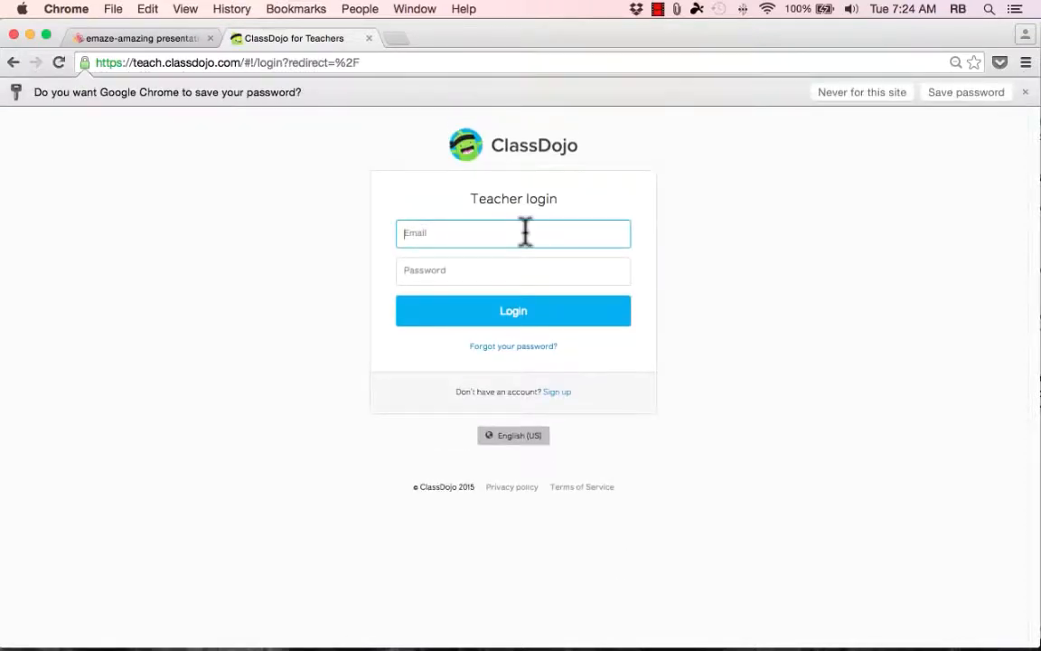
{"action": "type", "text": "ch"}
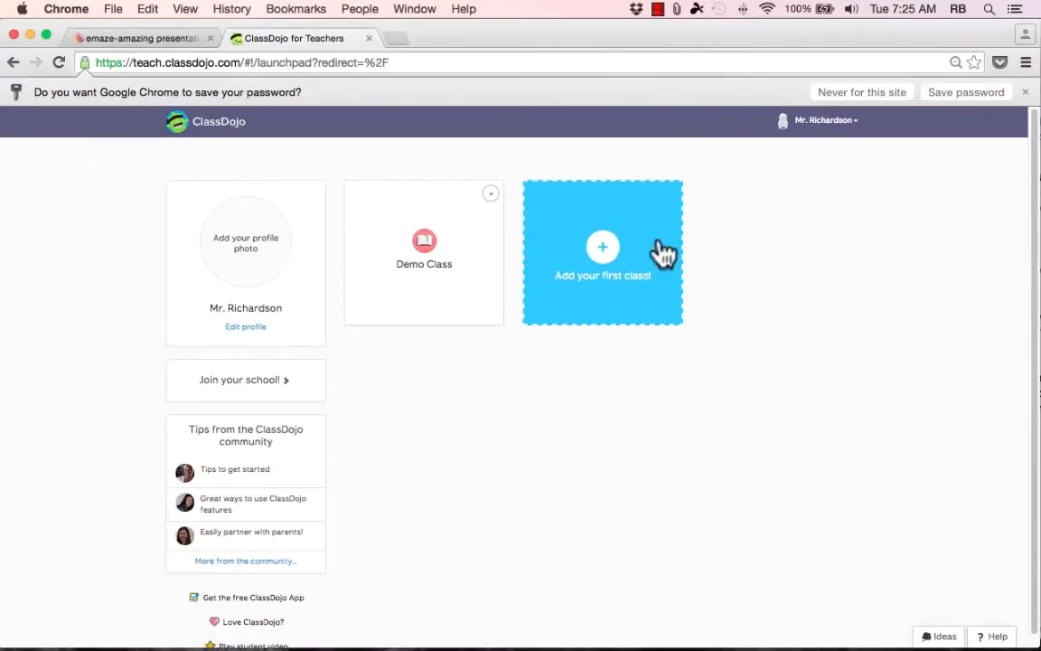
Dismiss Chrome's save-password bar and cancel the profile photo upload without choosing a file.
{"action": "left_click", "coordinate": [1025, 93]}
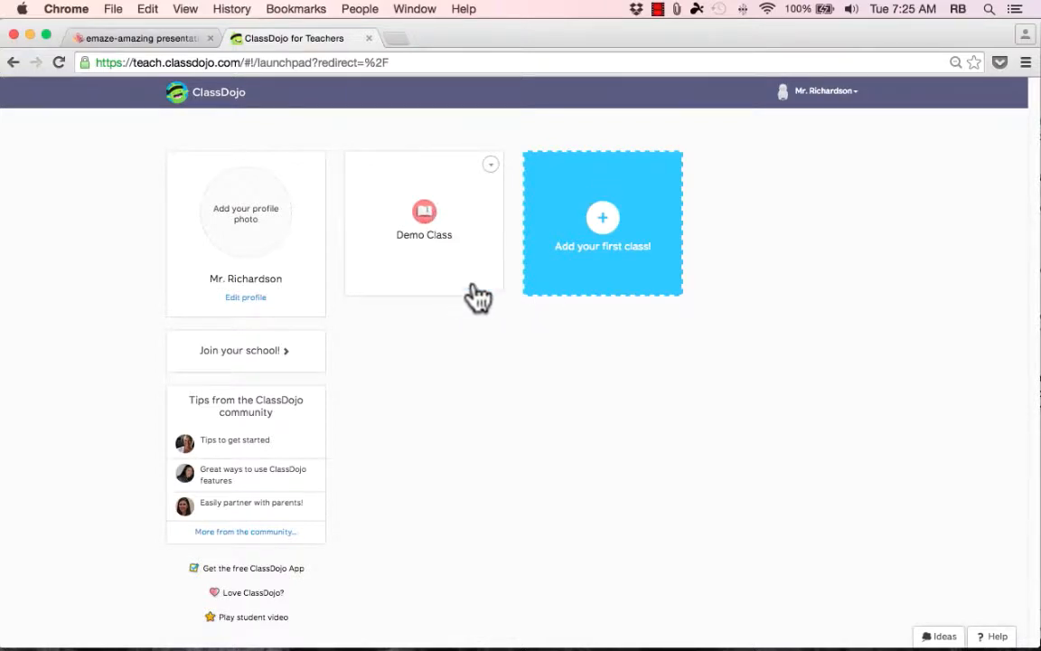
{"action": "left_click", "coordinate": [248, 244]}
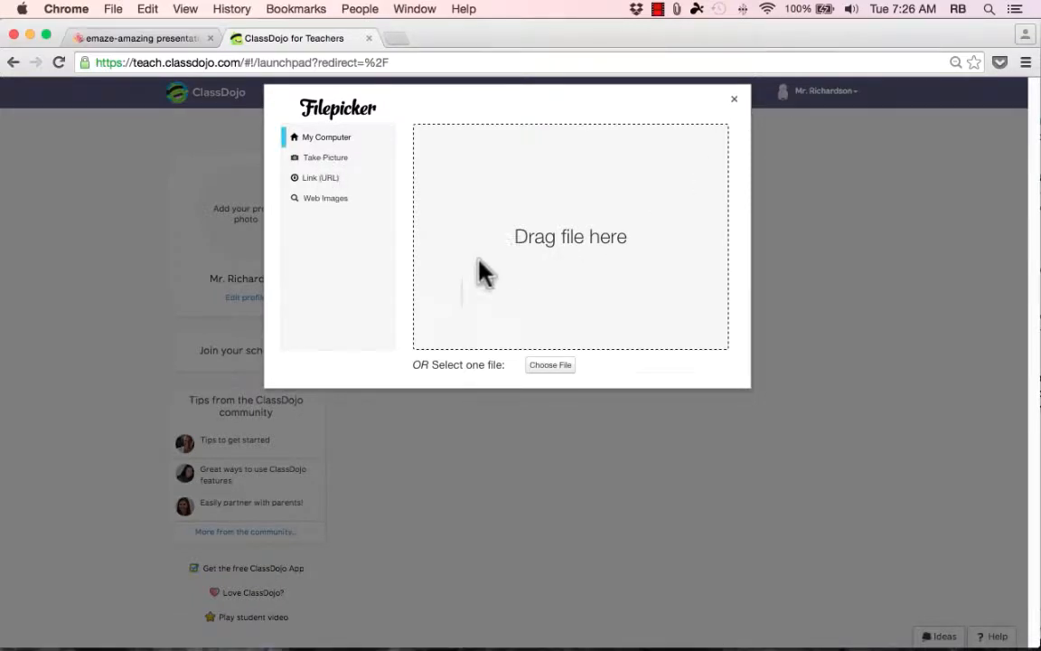
{"action": "left_click", "coordinate": [735, 101]}
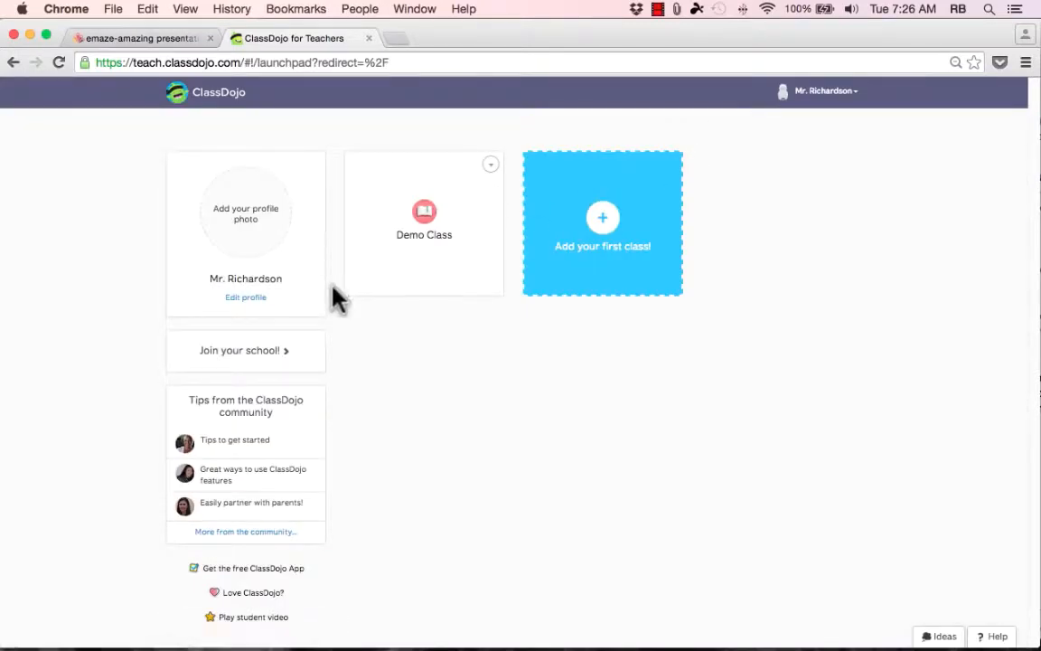
{"action": "left_click", "coordinate": [268, 359]}
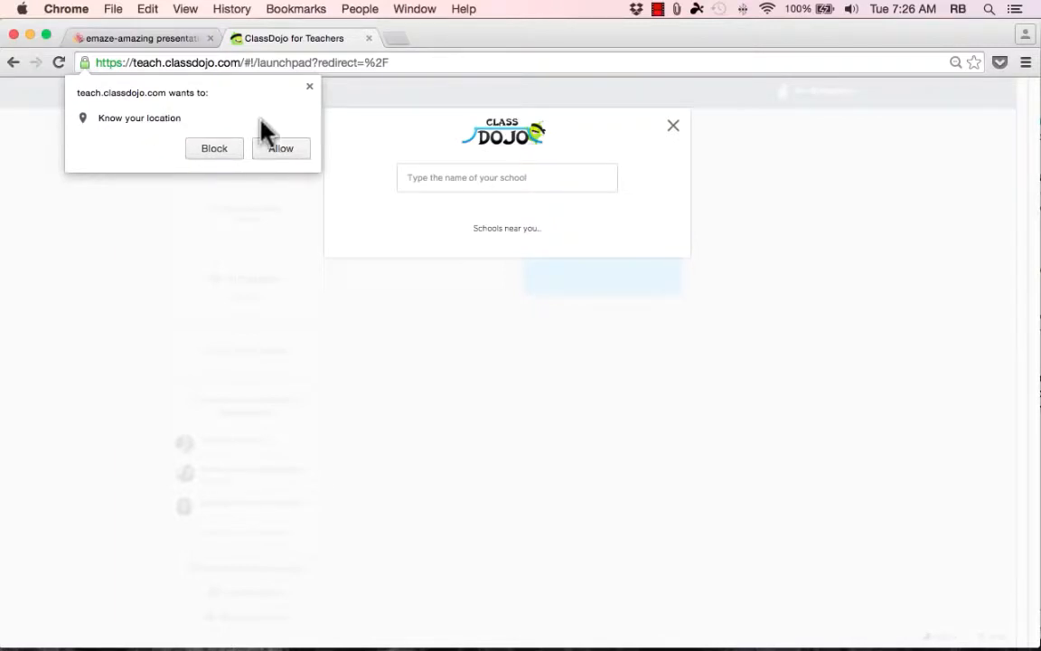
{"action": "left_click", "coordinate": [309, 87]}
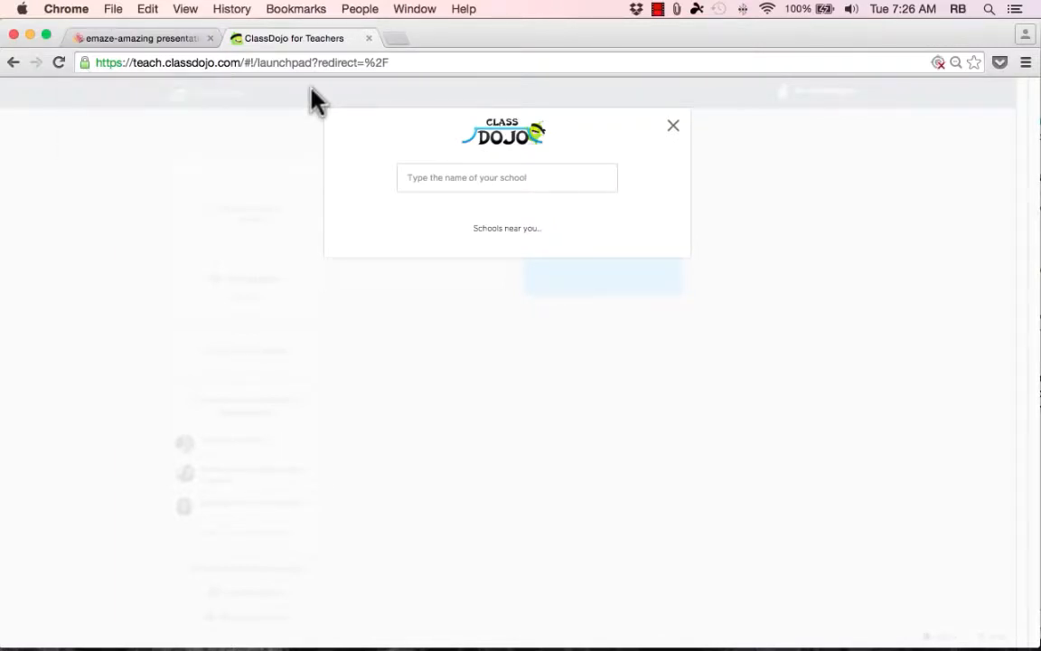
{"action": "left_click", "coordinate": [550, 185]}
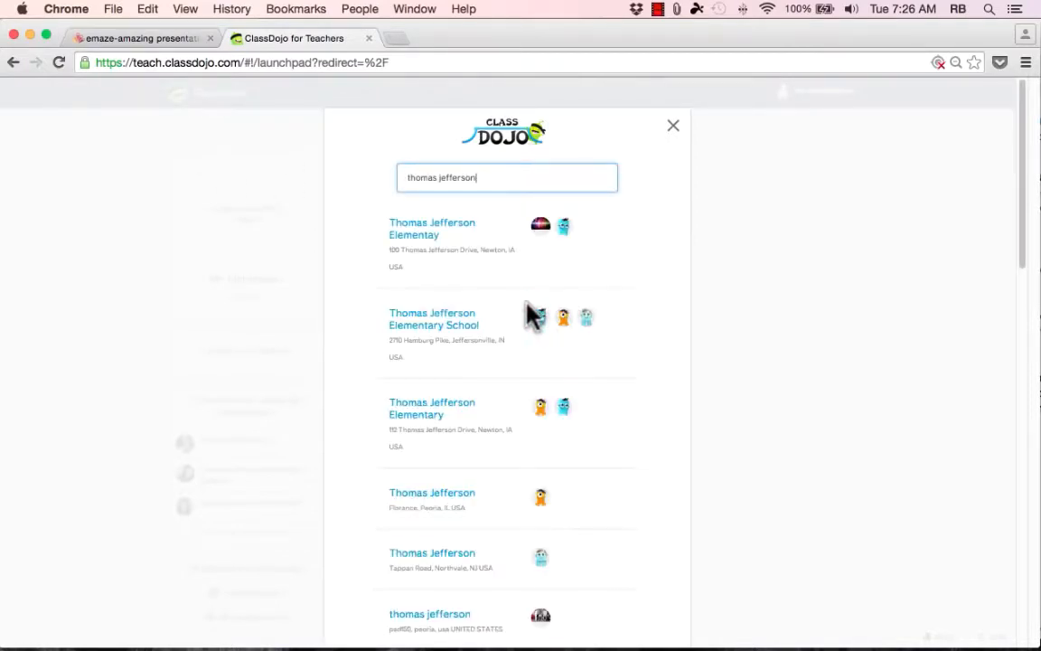
{"action": "scroll", "coordinate": [515, 306], "scroll_direction": "down", "scroll_amount": 5}
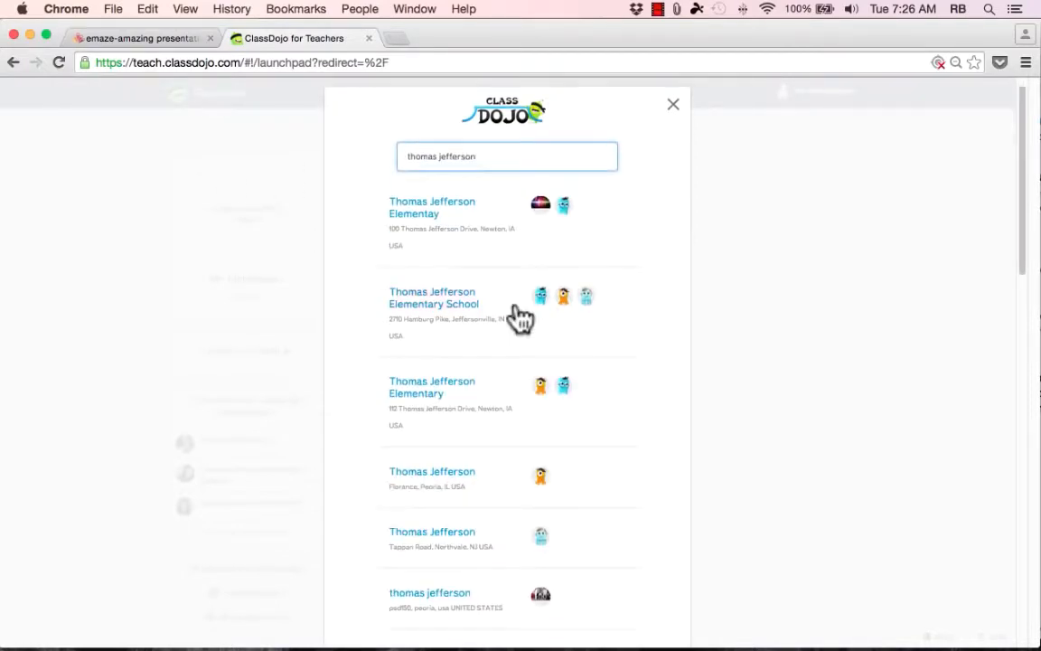
{"action": "scroll", "coordinate": [517, 315], "scroll_direction": "up", "scroll_amount": 10}
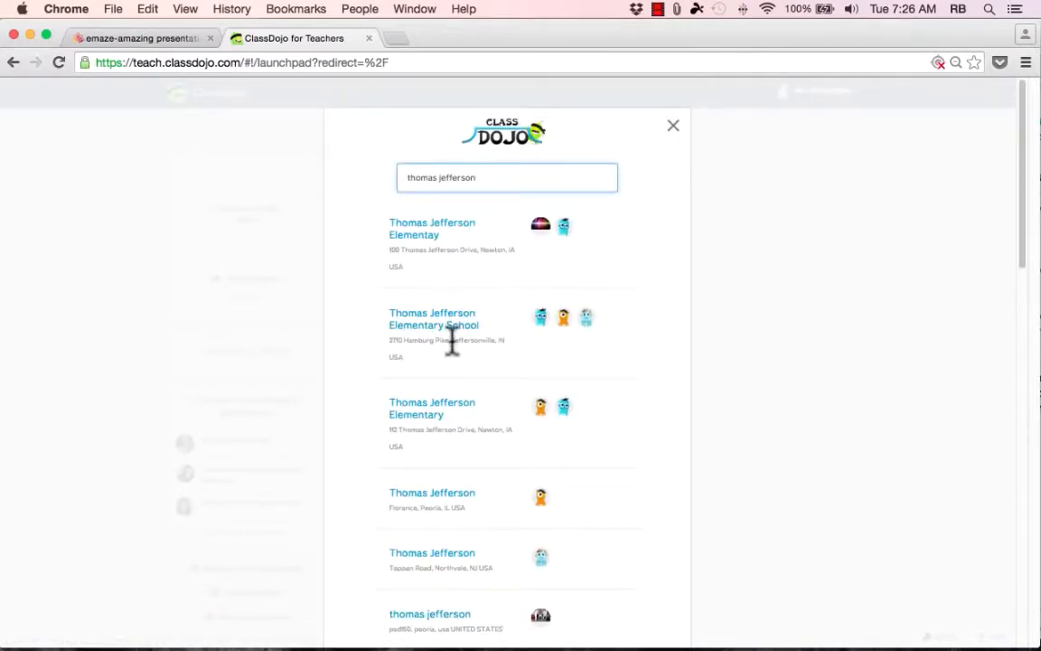
{"action": "left_click", "coordinate": [673, 126]}
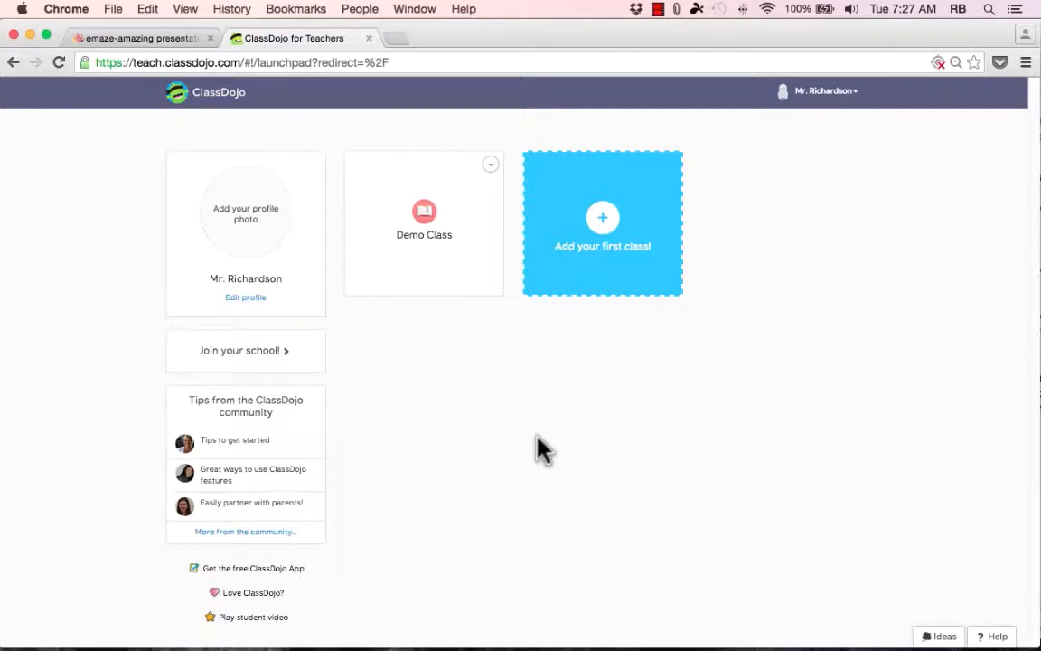
Create a Language Arts 1st Period class with the owl icon and 7th Grade year.
{"action": "key", "text": "super+equal"}
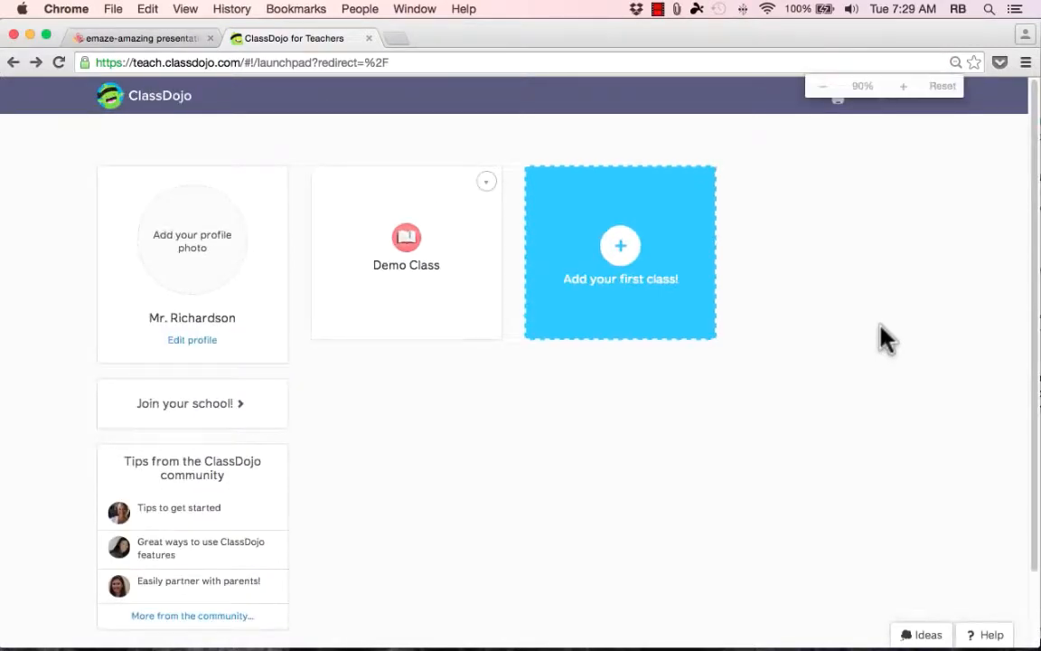
{"action": "key", "text": "super+equal"}
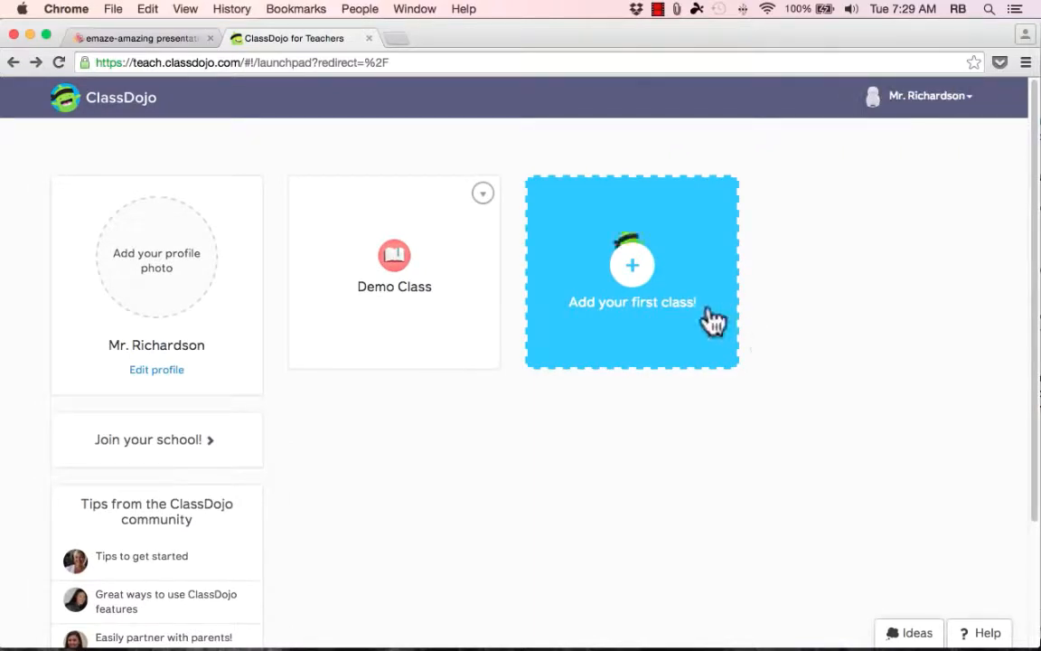
{"action": "left_click", "coordinate": [643, 281]}
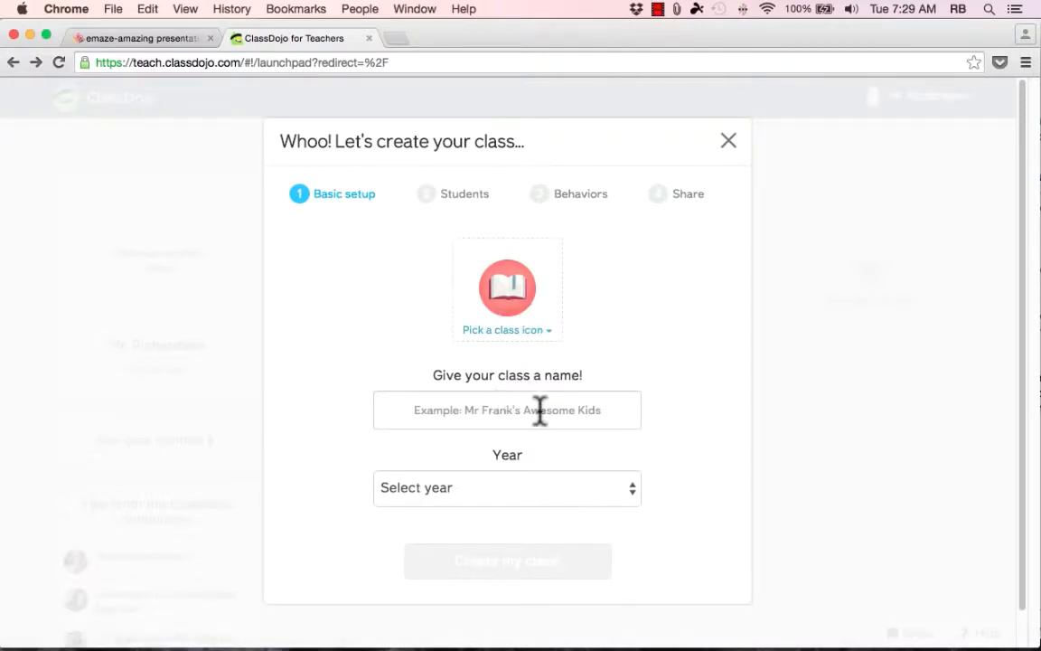
{"action": "left_click", "coordinate": [456, 416]}
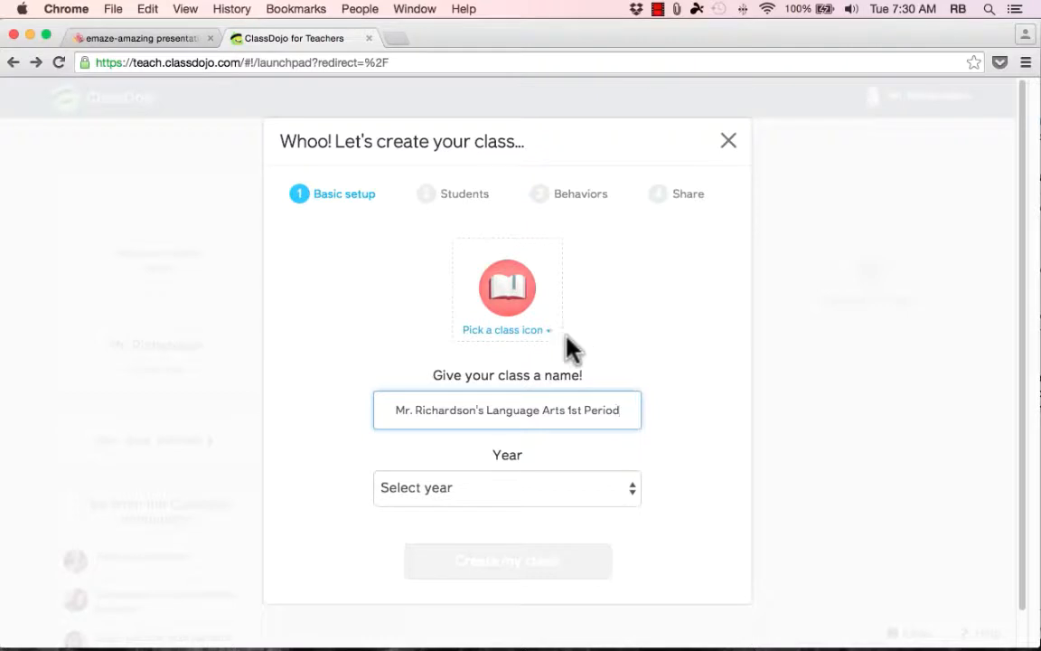
{"action": "left_click", "coordinate": [517, 336]}
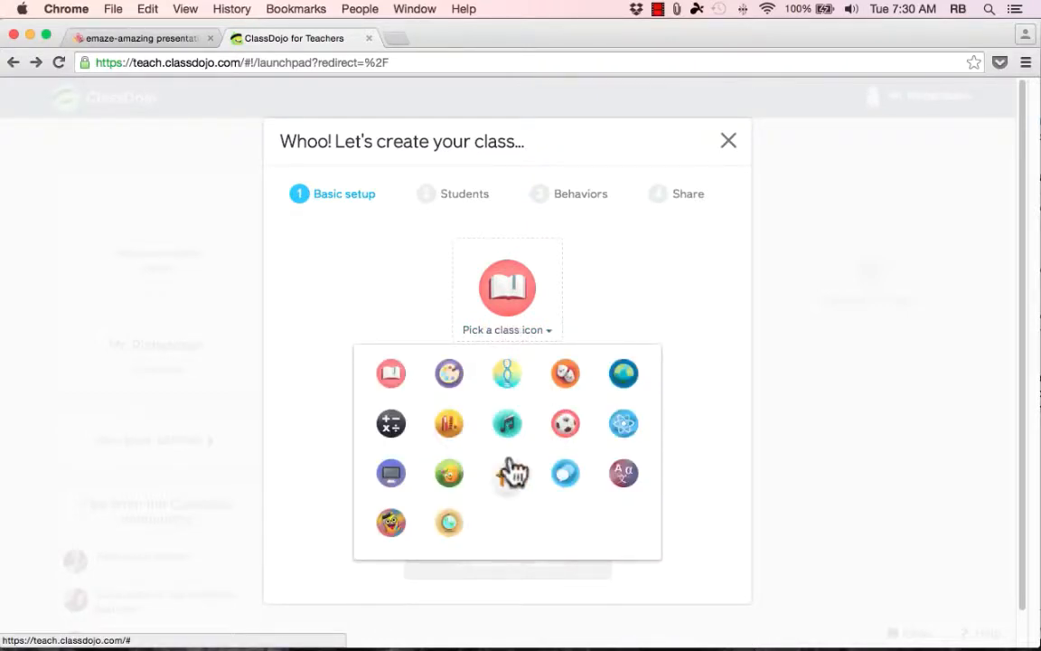
{"action": "left_click", "coordinate": [392, 522]}
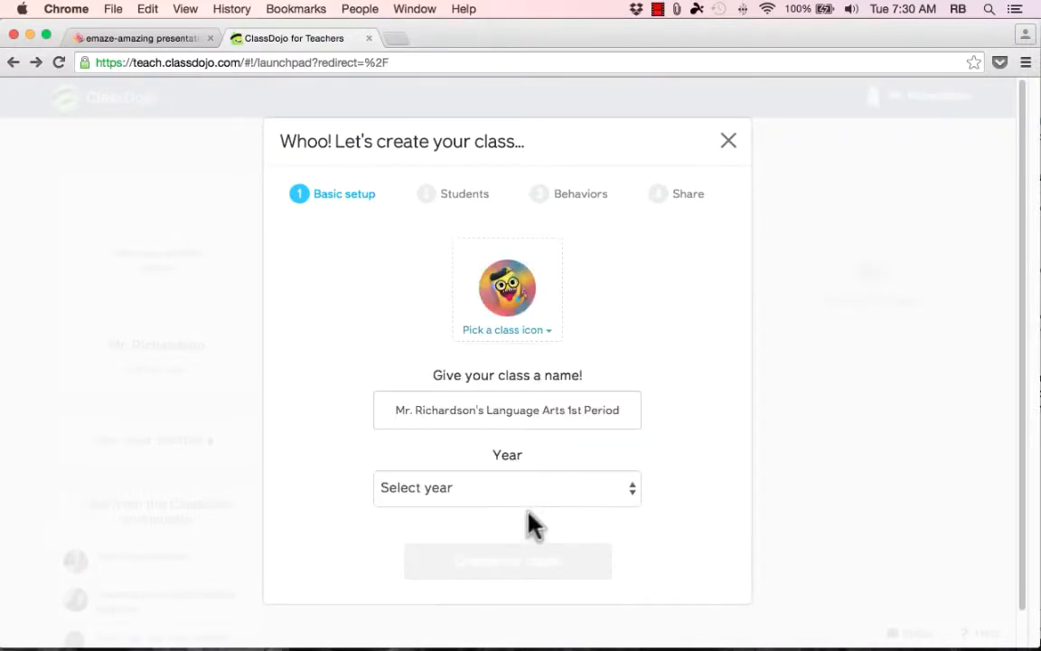
{"action": "left_click", "coordinate": [550, 490]}
{"action": "scroll", "coordinate": [554, 502], "scroll_direction": "down", "scroll_amount": 5}
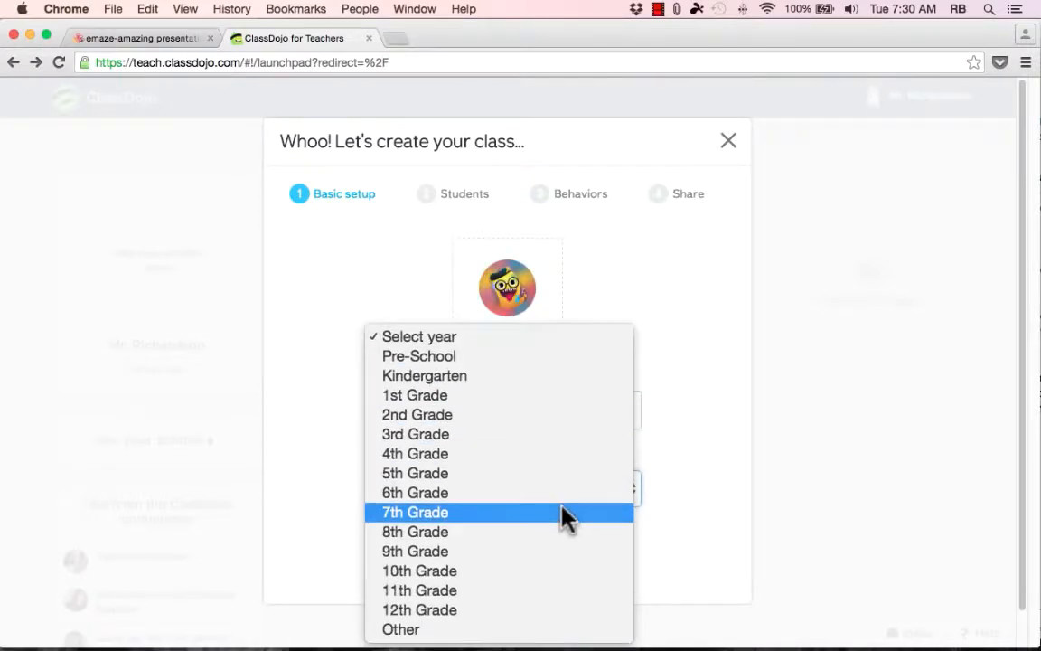
{"action": "left_click", "coordinate": [474, 513]}
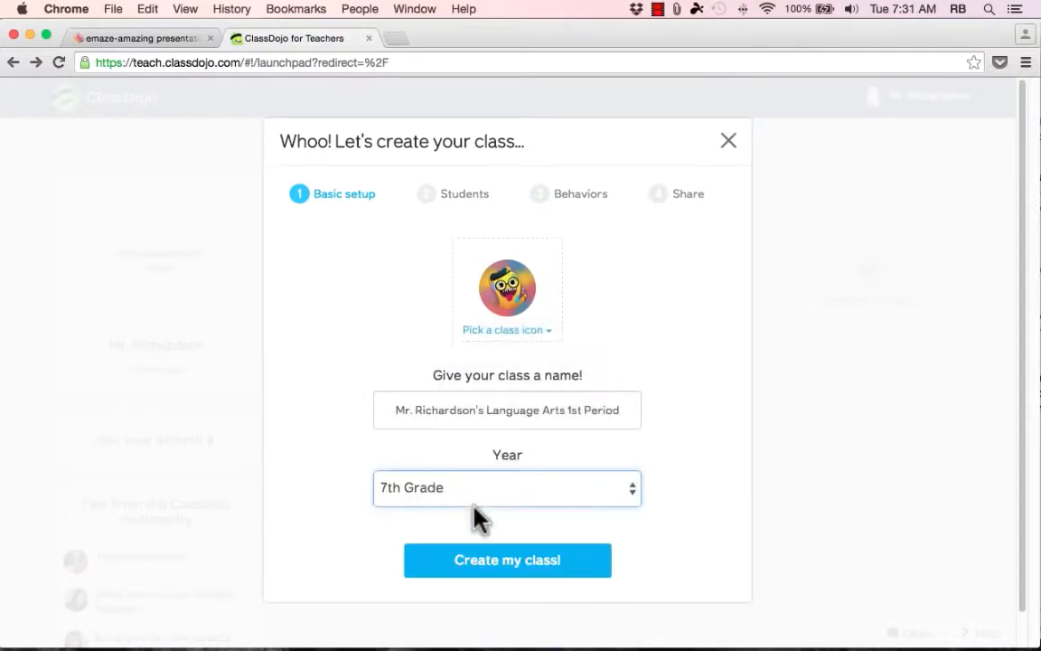
Create the class and add Johnny and Mary to its student roster.
{"action": "left_click", "coordinate": [572, 564]}
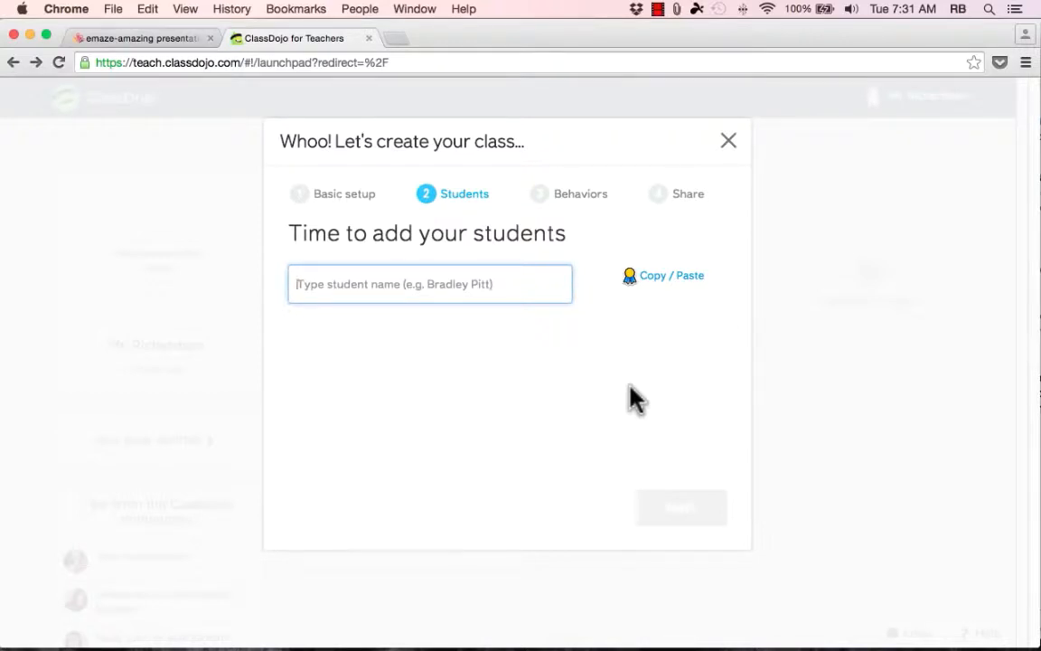
{"action": "type", "text": "John"}
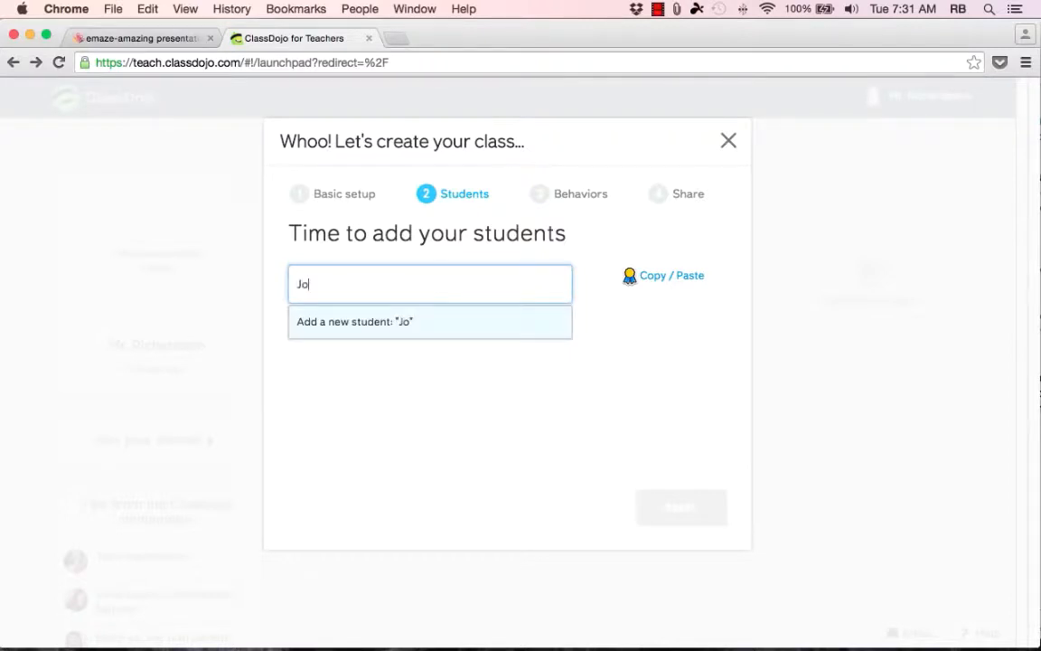
{"action": "type", "text": "ny"}
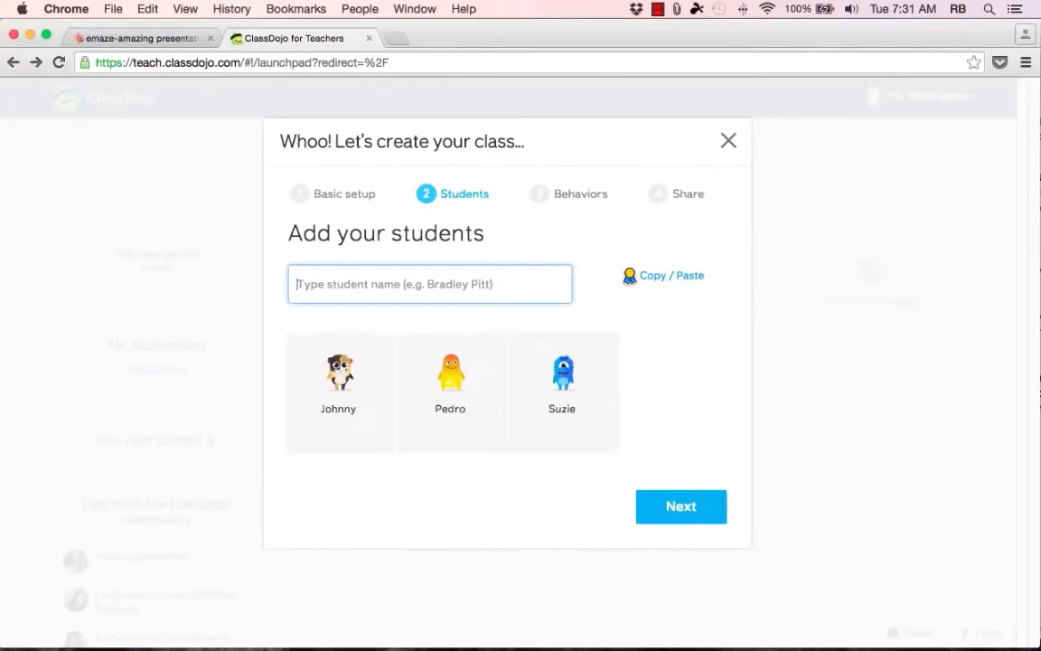
{"action": "type", "text": "Mary"}
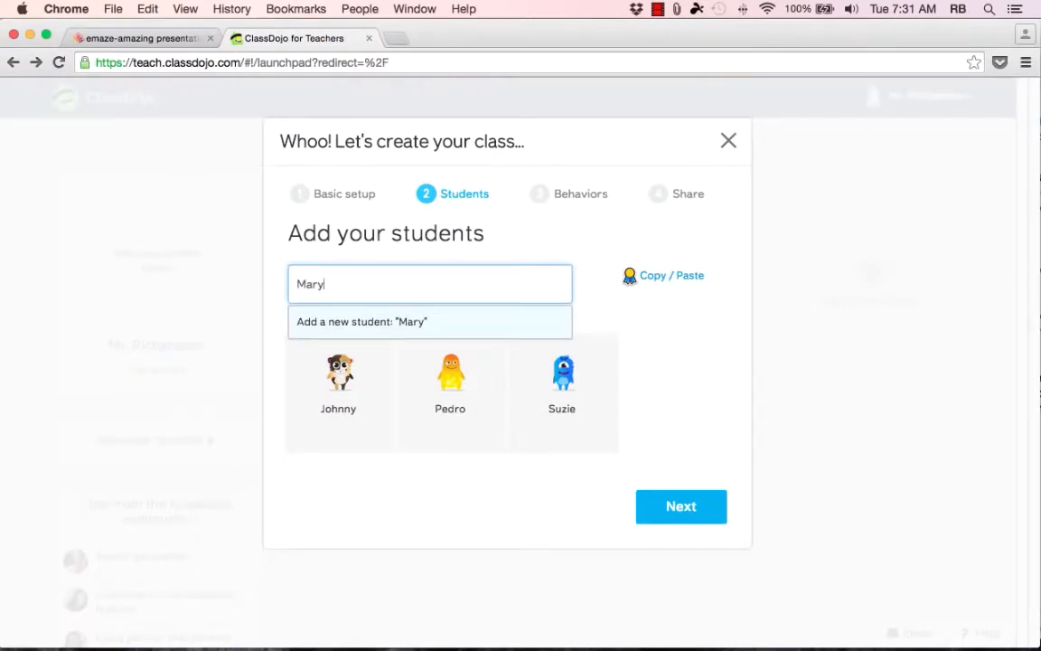
{"action": "key", "text": "Return"}
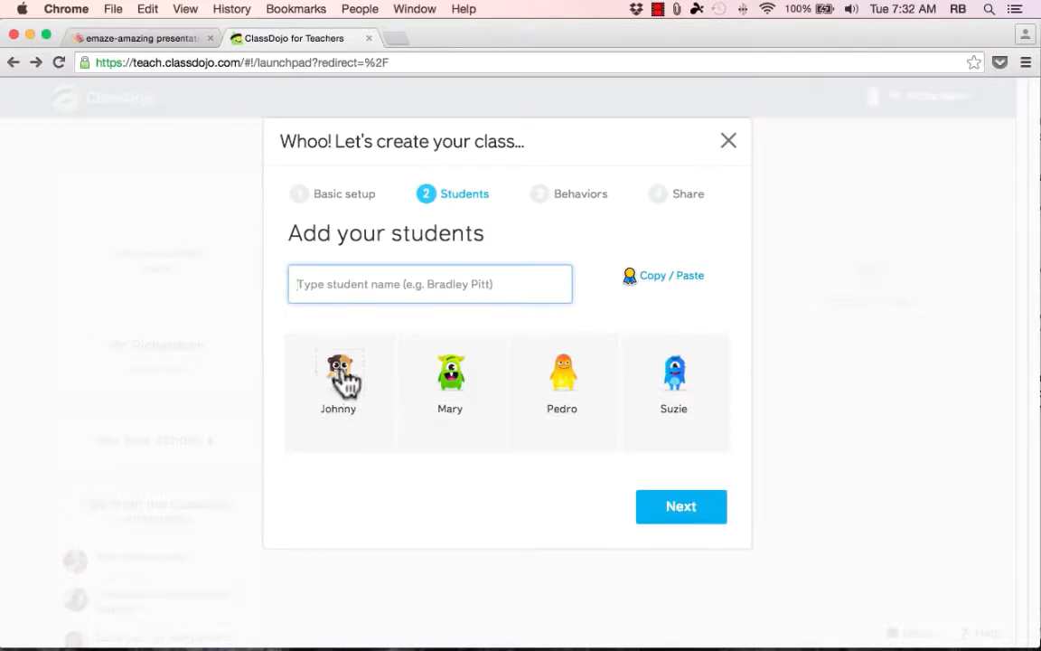
Swap Mary's avatar for the brown-and-white monster and save it.
{"action": "left_click", "coordinate": [452, 379]}
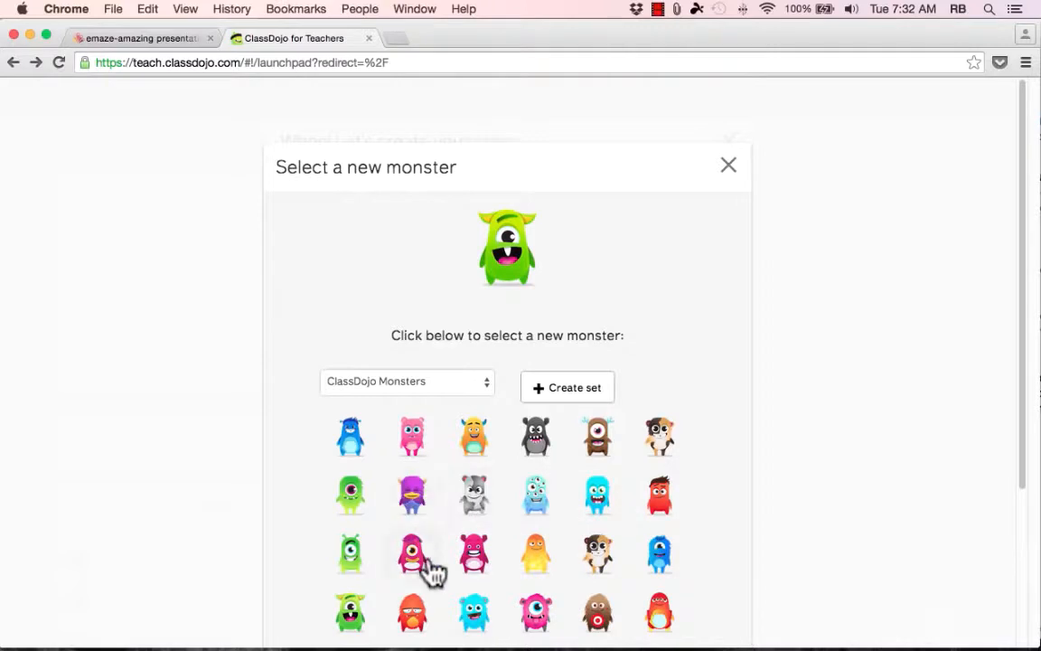
{"action": "left_click", "coordinate": [659, 438]}
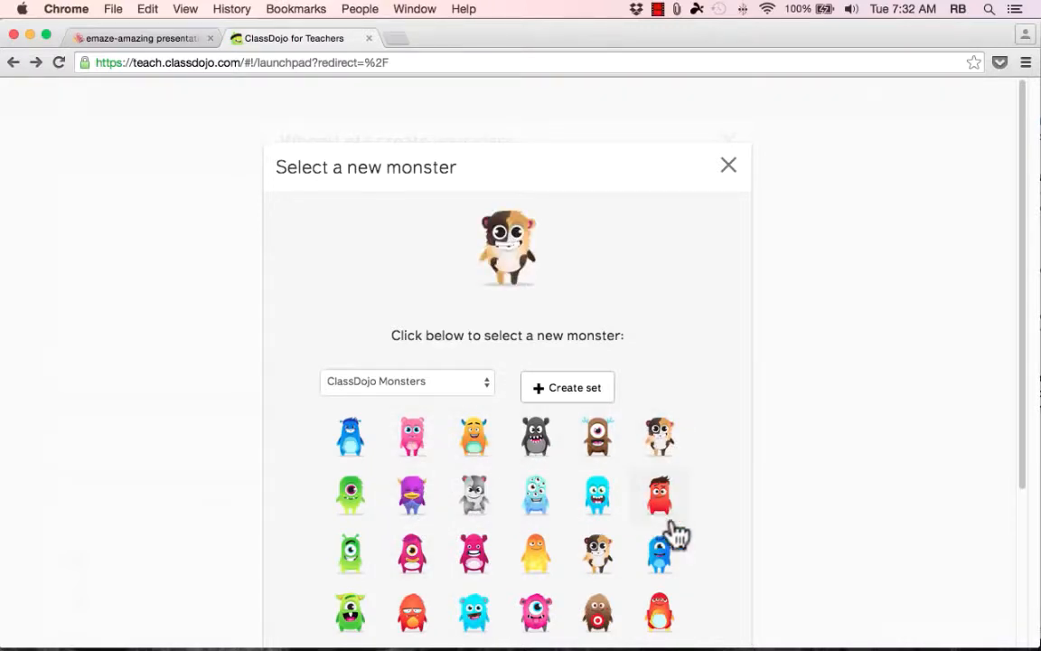
{"action": "scroll", "coordinate": [667, 529], "scroll_direction": "down", "scroll_amount": 5}
{"action": "scroll", "coordinate": [674, 534], "scroll_direction": "up", "scroll_amount": 5}
{"action": "scroll", "coordinate": [676, 535], "scroll_direction": "down", "scroll_amount": 5}
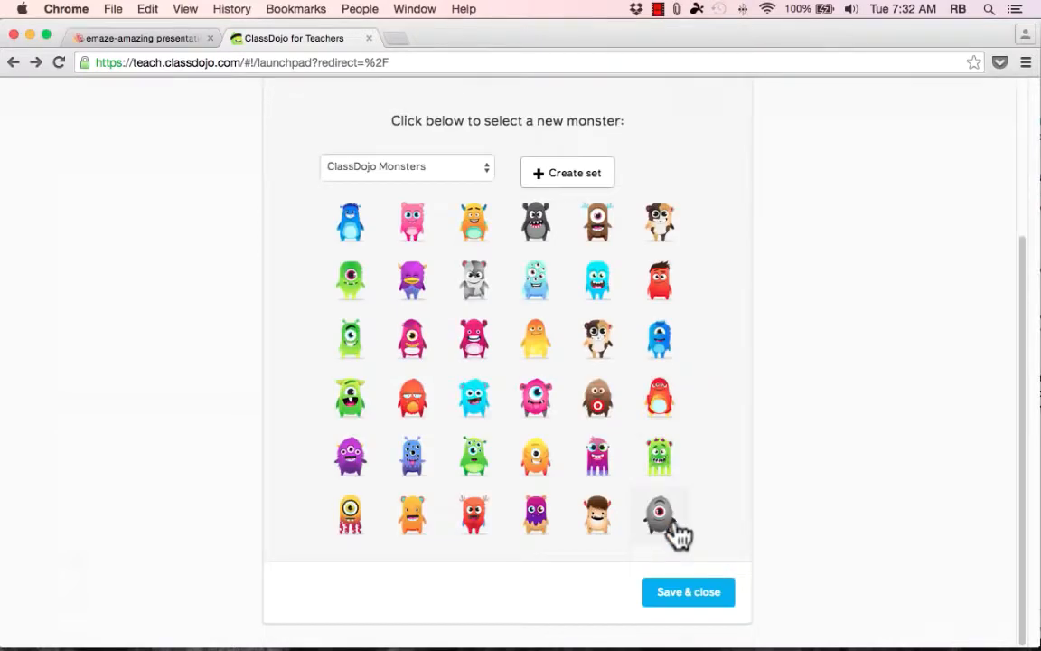
{"action": "left_click", "coordinate": [704, 593]}
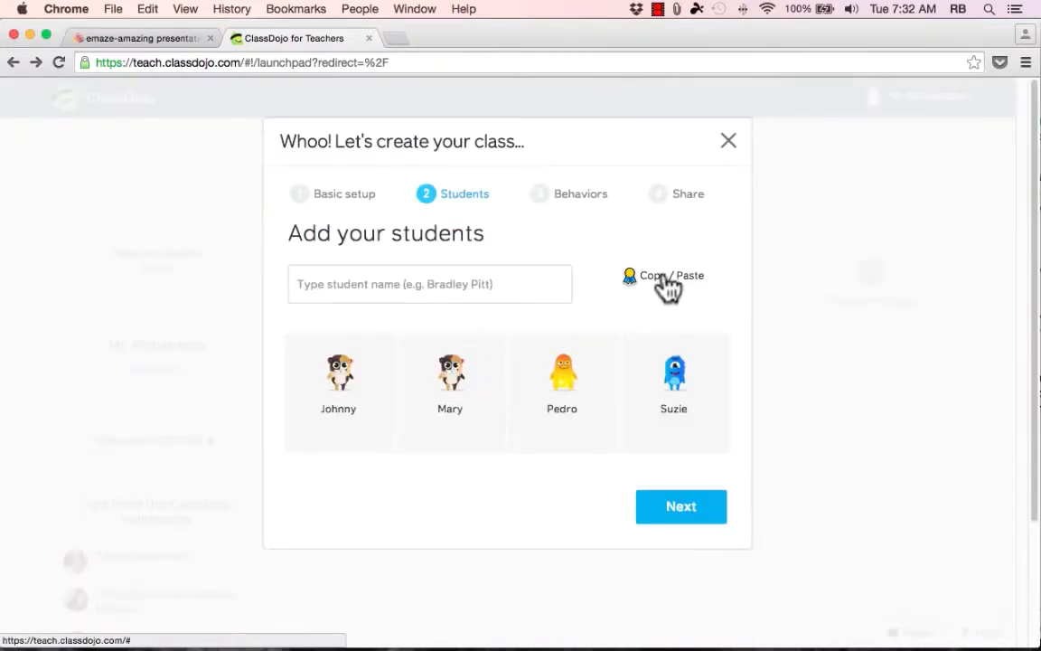
Add Max to the roster, skipping the paste-a-list option, and advance to Behaviors.
{"action": "left_click", "coordinate": [668, 287]}
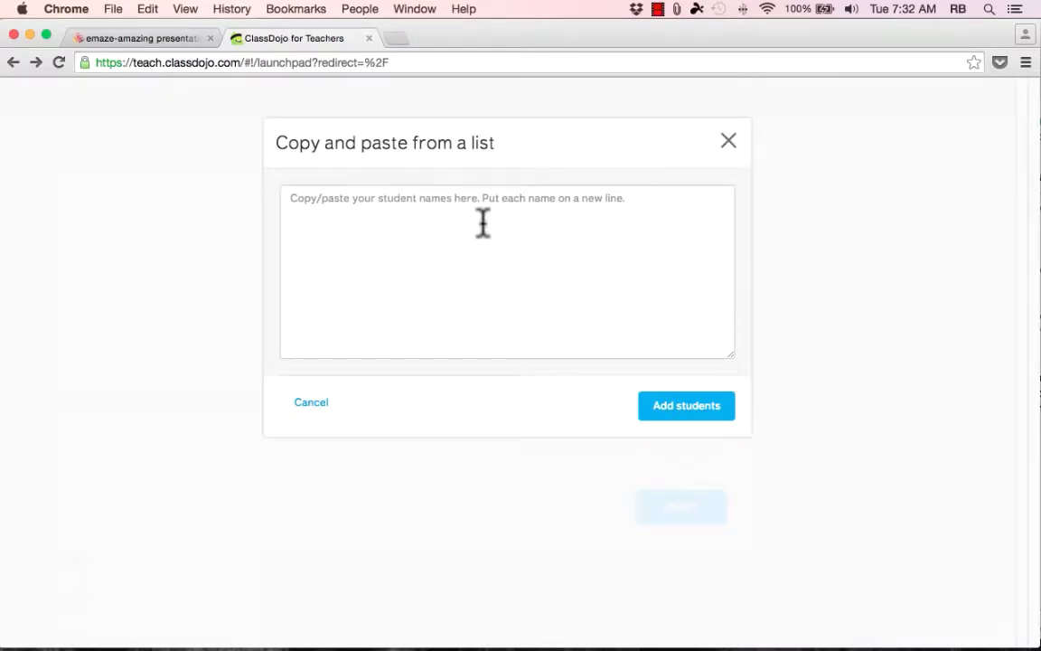
{"action": "left_click", "coordinate": [729, 147]}
{"action": "type", "text": "Max"}
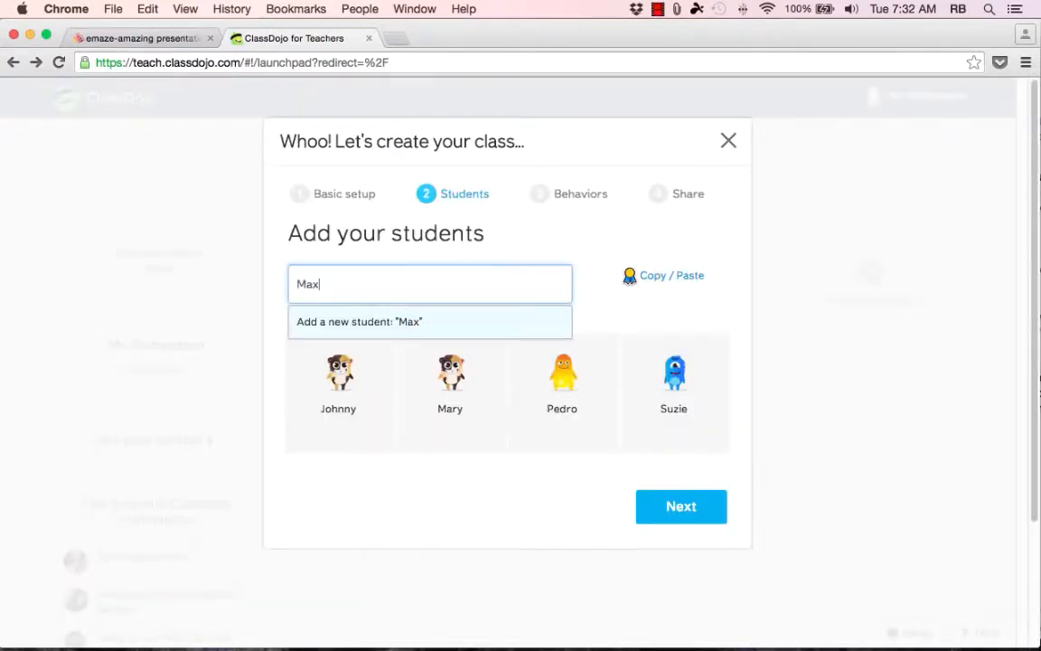
{"action": "key", "text": "Return"}
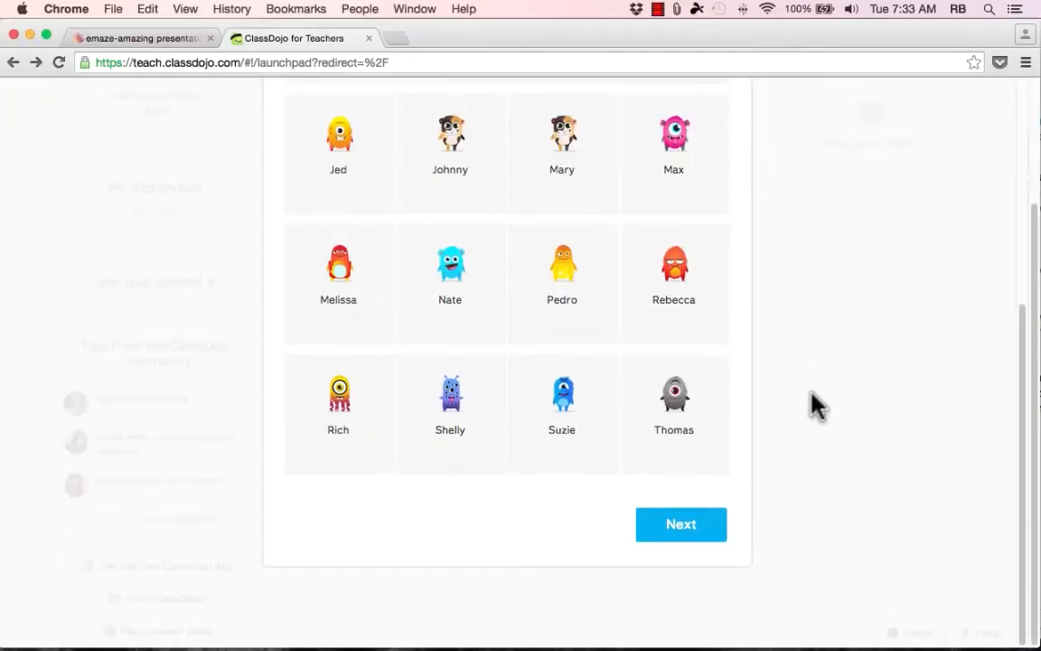
{"action": "left_click", "coordinate": [685, 531]}
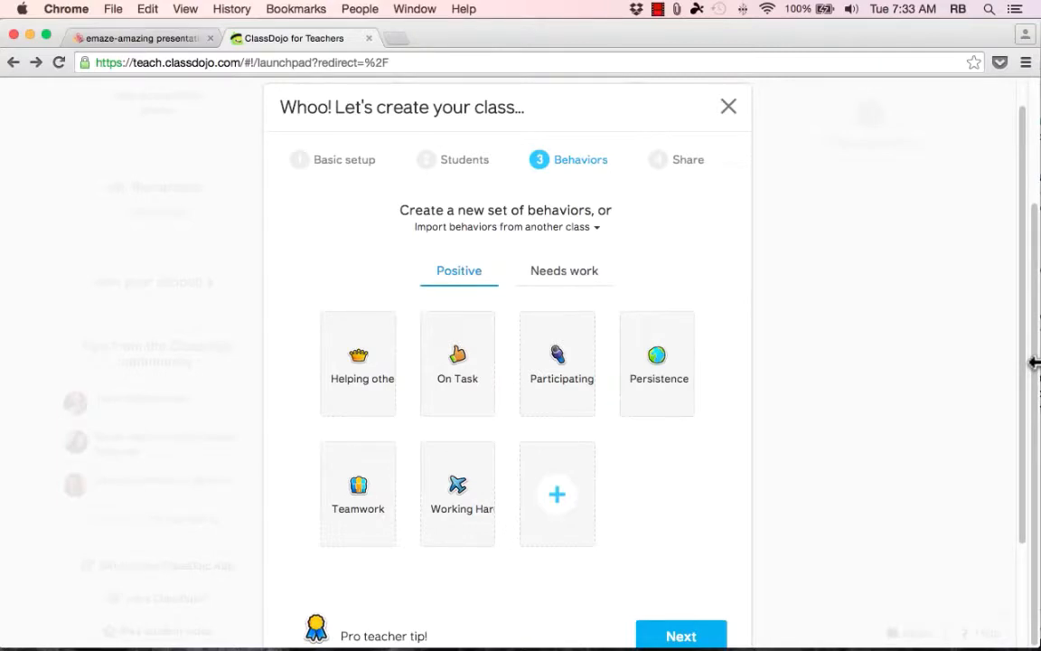
Add a positive behavior named 'Bringing Required S' without importing behaviors from another class.
{"action": "left_click", "coordinate": [592, 239]}
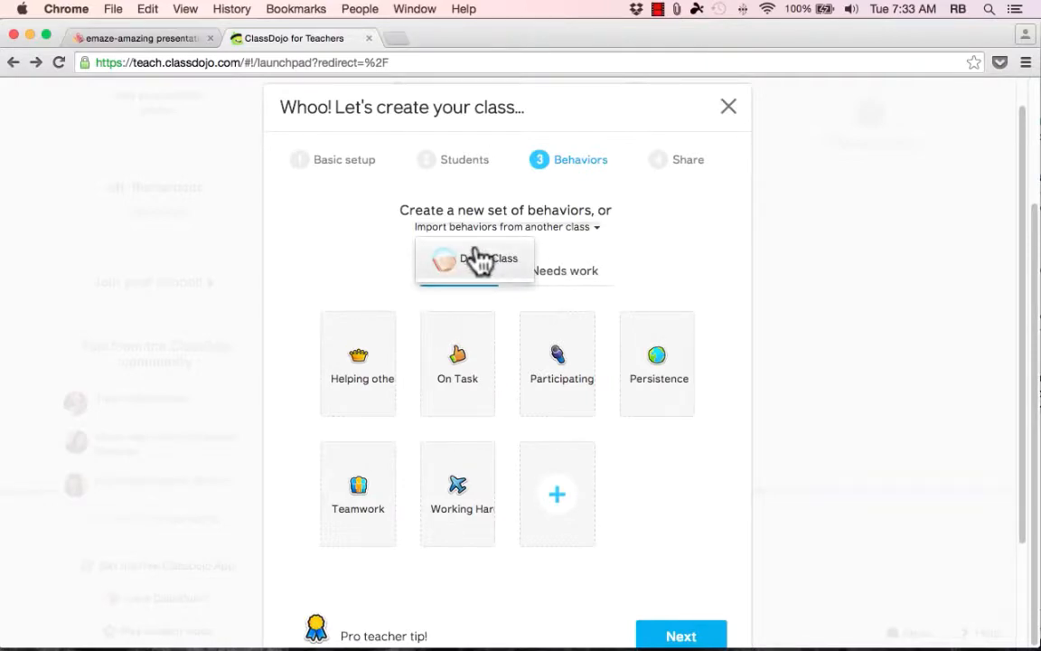
{"action": "left_click", "coordinate": [782, 234]}
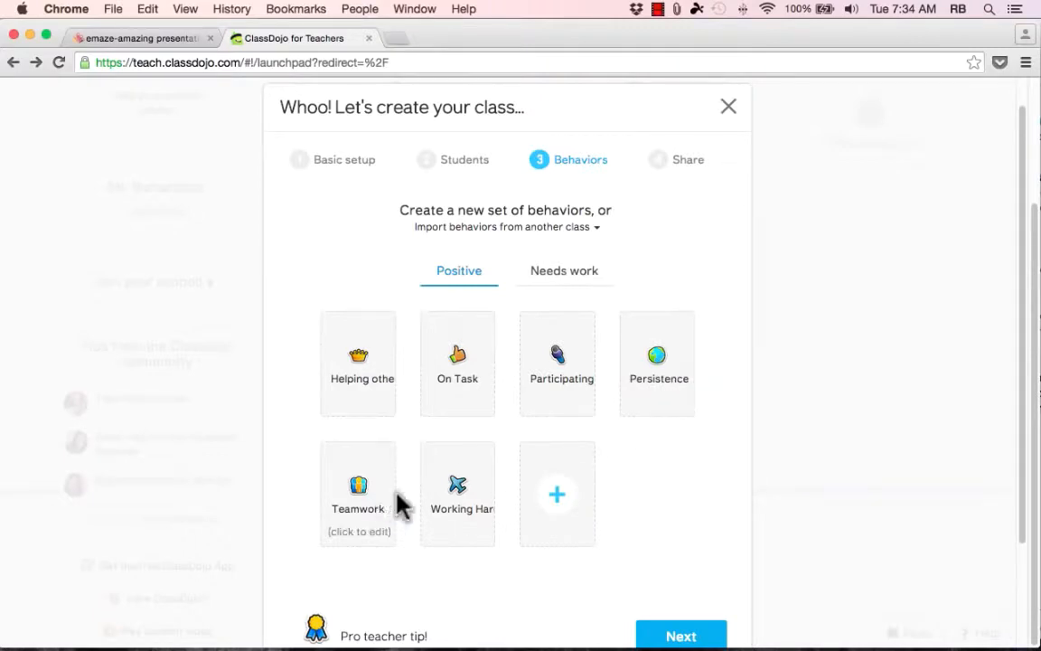
{"action": "scroll", "coordinate": [637, 519], "scroll_direction": "down", "scroll_amount": 3}
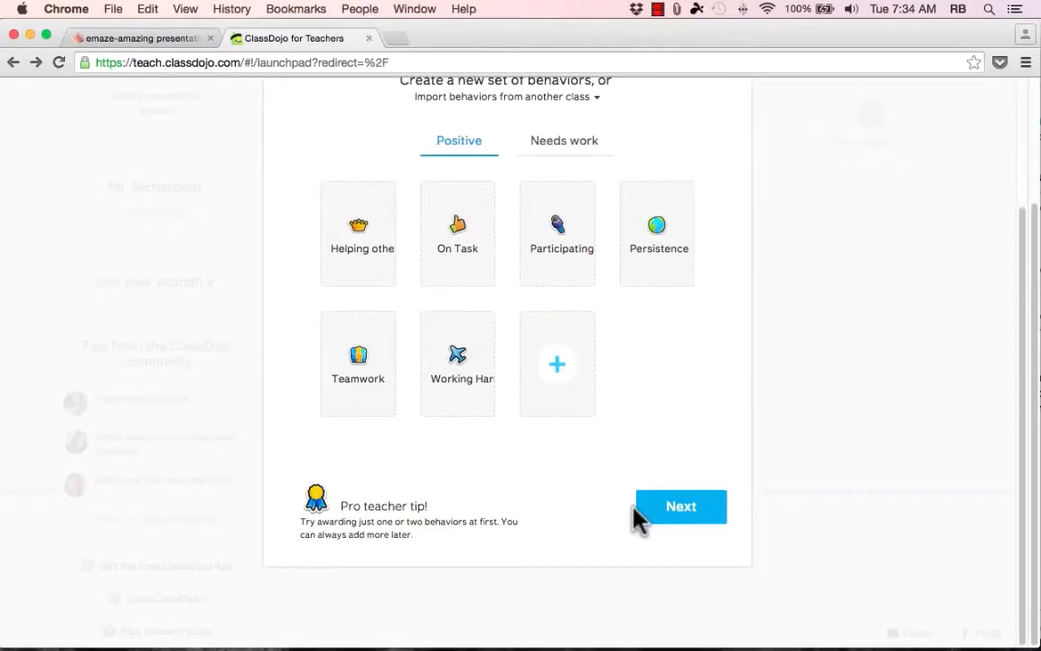
{"action": "left_click", "coordinate": [557, 372]}
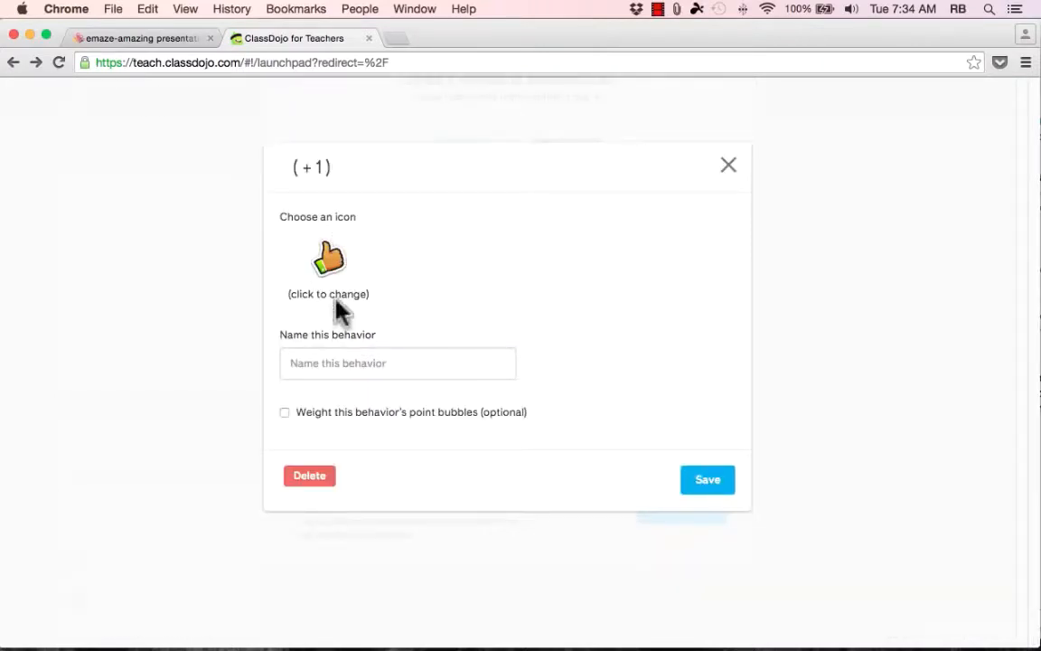
{"action": "left_click", "coordinate": [440, 366]}
{"action": "type", "text": "Bri"}
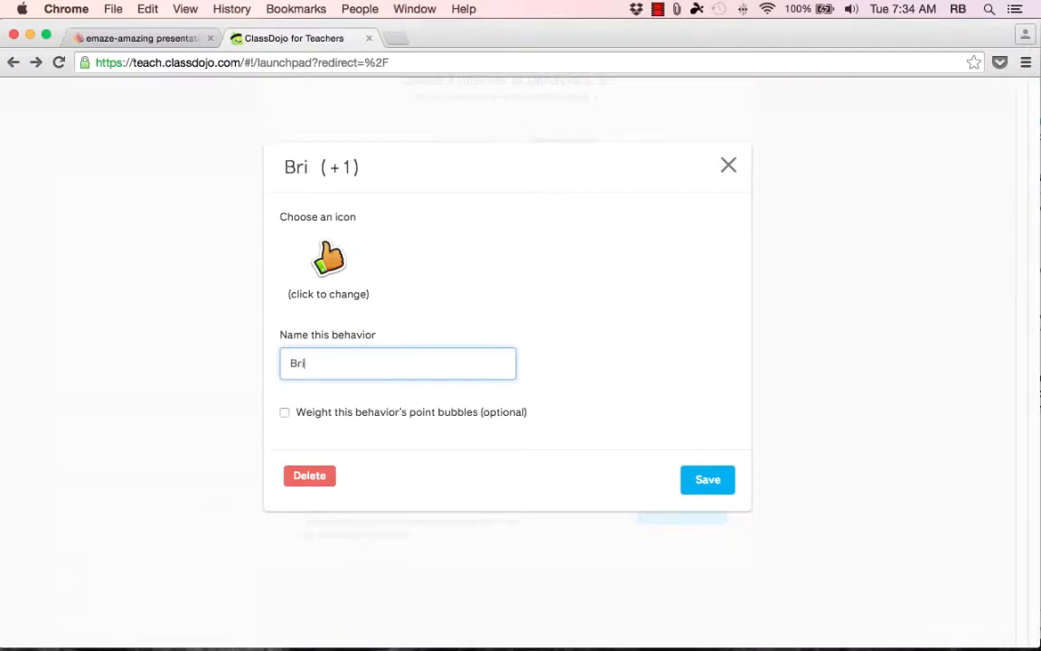
{"action": "type", "text": "nging Required S"}
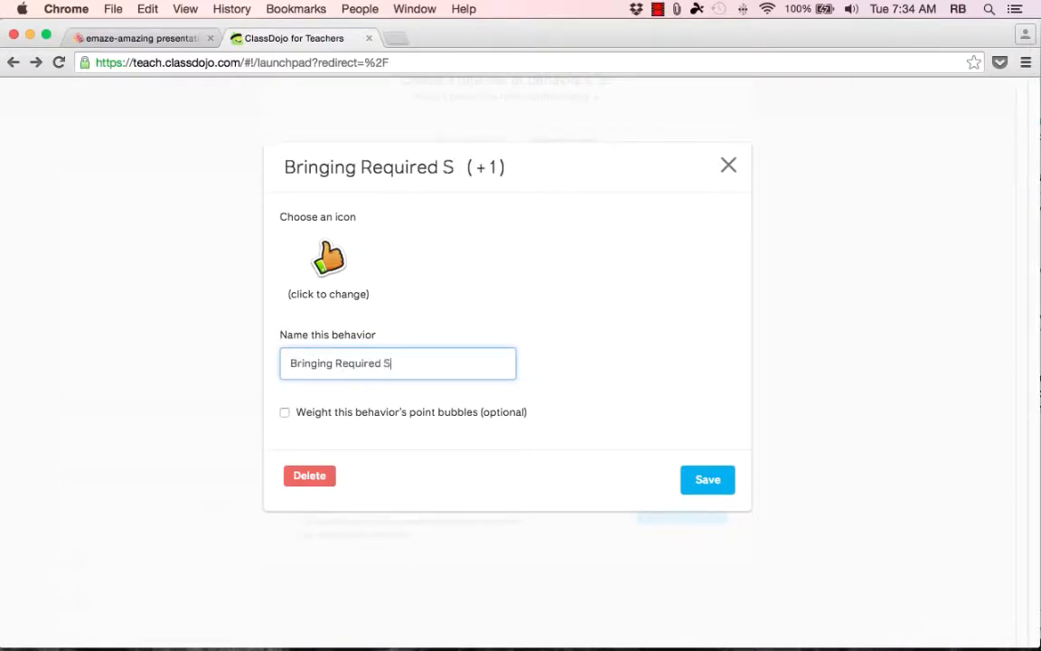
{"action": "left_click", "coordinate": [710, 481]}
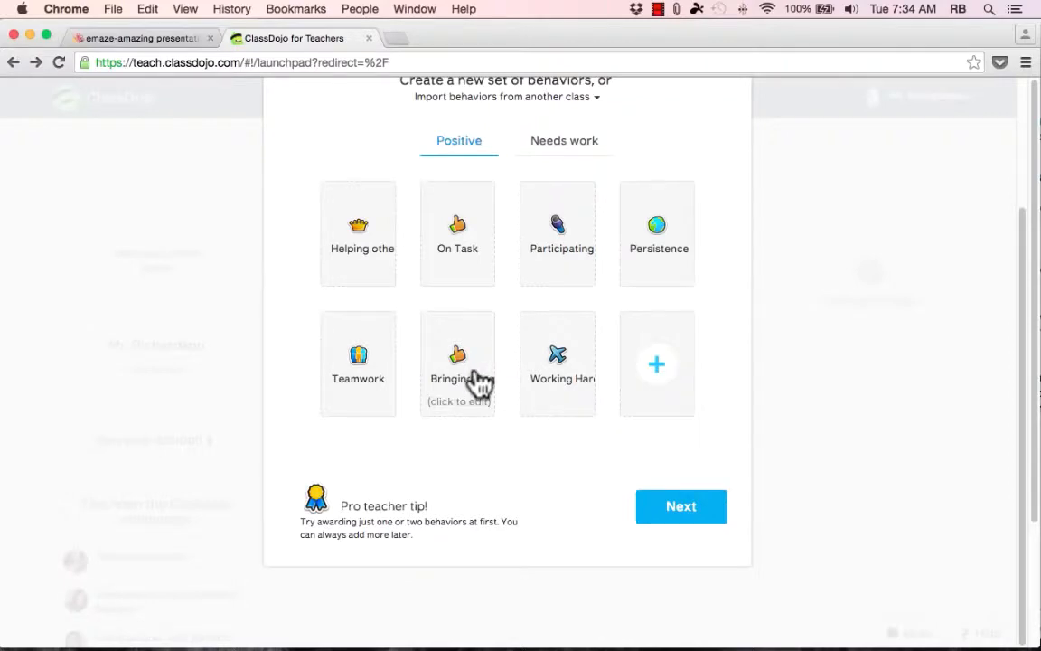
Add a 'Speaking Target Language' behavior with a graduation cap icon, then proceed to sharing.
{"action": "left_click", "coordinate": [657, 371]}
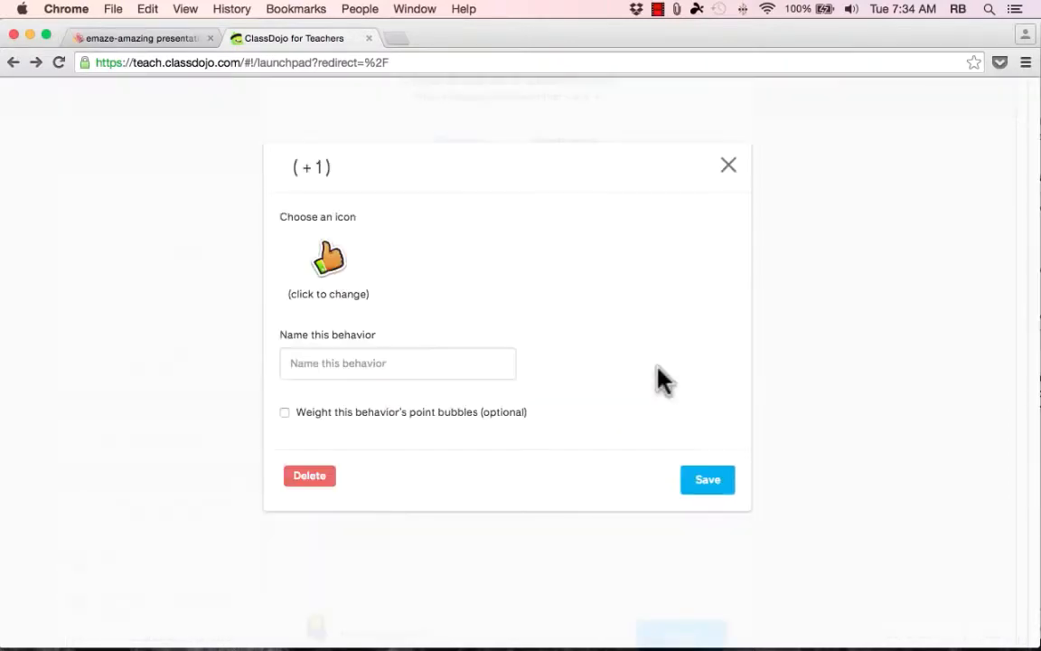
{"action": "left_click", "coordinate": [439, 358]}
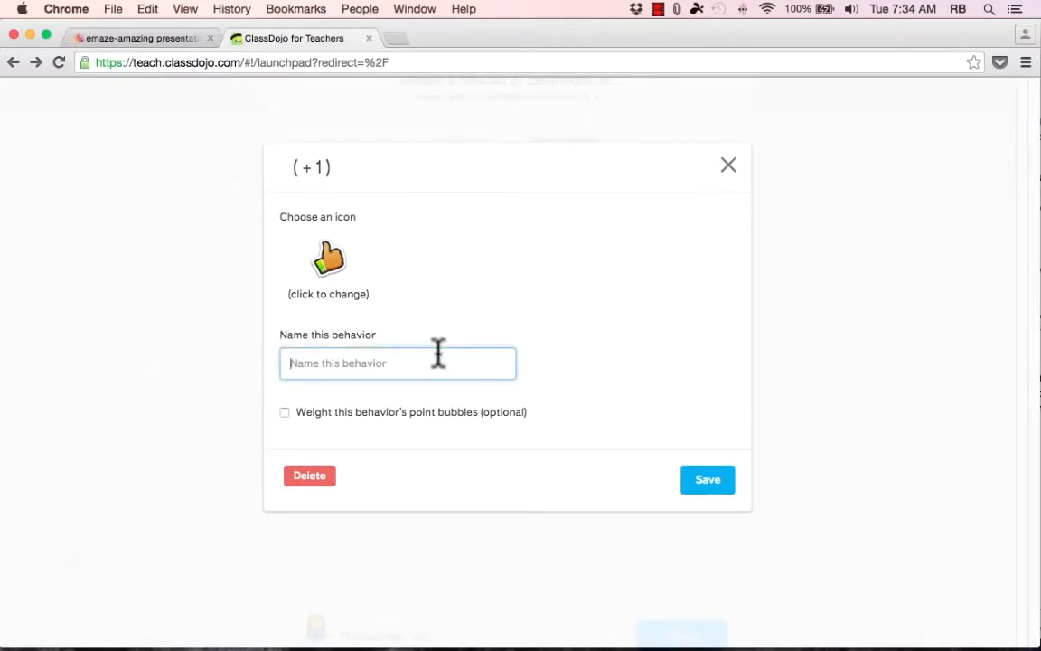
{"action": "type", "text": "Speaki"}
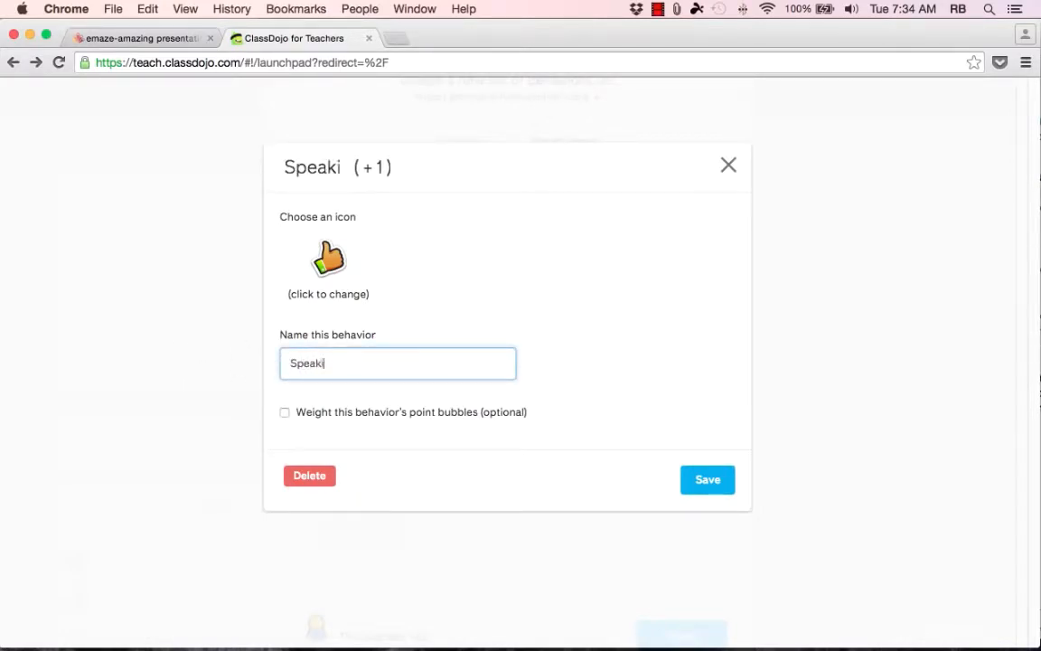
{"action": "type", "text": "ng Target Language"}
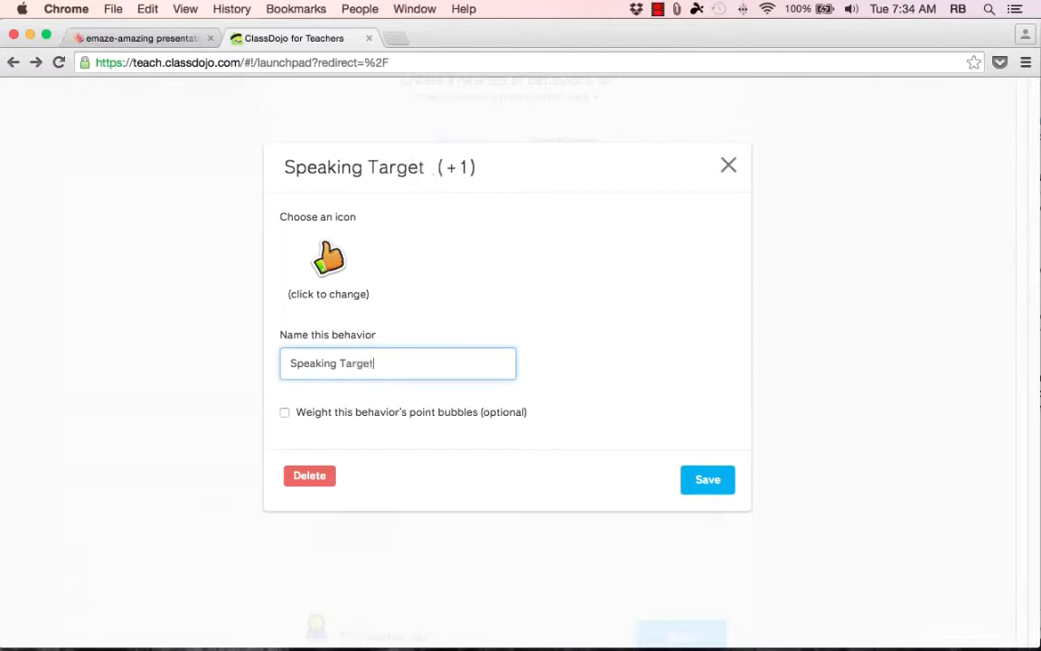
{"action": "left_click", "coordinate": [334, 262]}
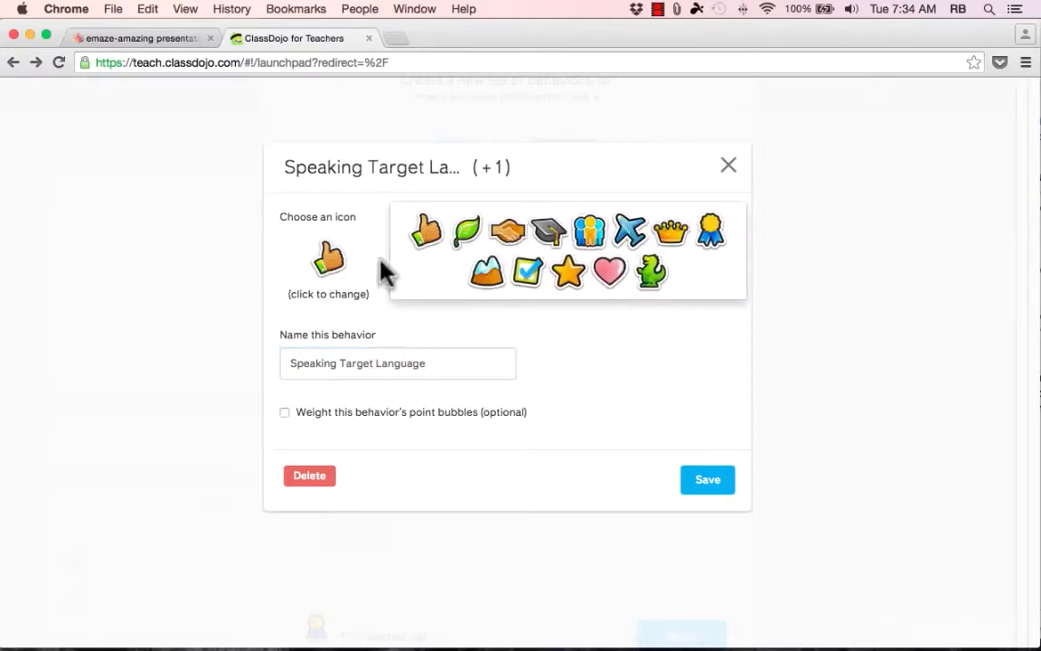
{"action": "left_click", "coordinate": [549, 232]}
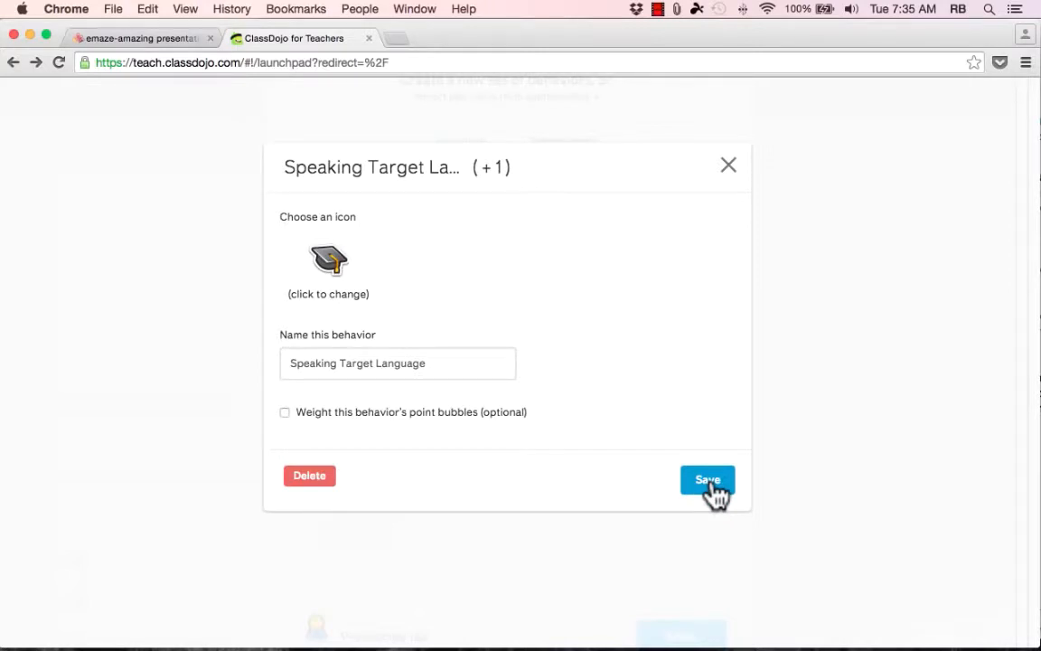
{"action": "left_click", "coordinate": [715, 493]}
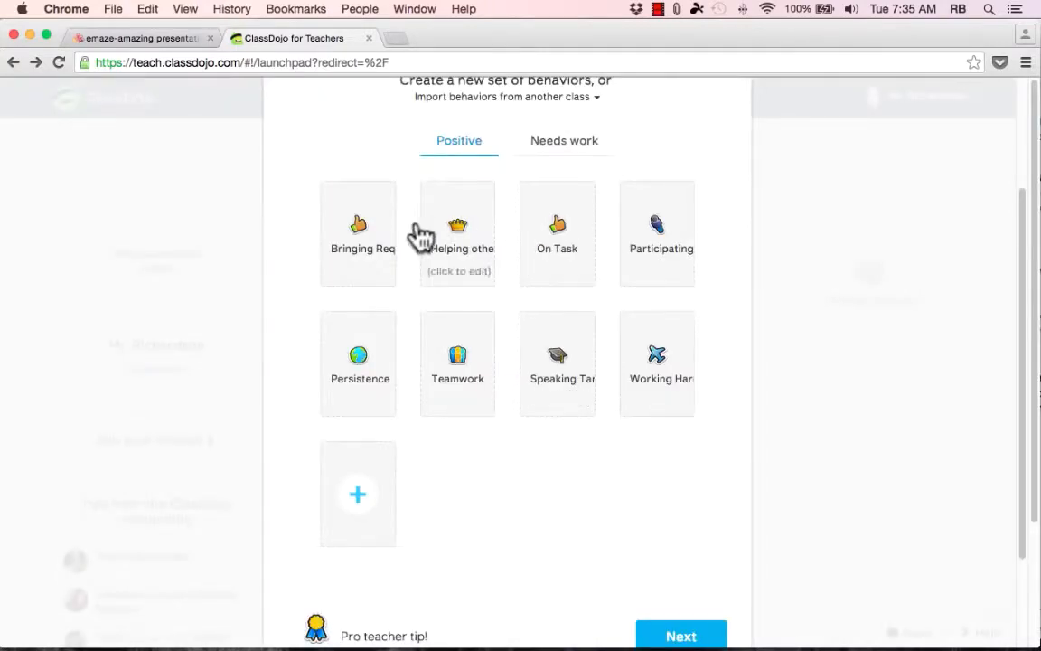
{"action": "scroll", "coordinate": [627, 387], "scroll_direction": "up", "scroll_amount": 2}
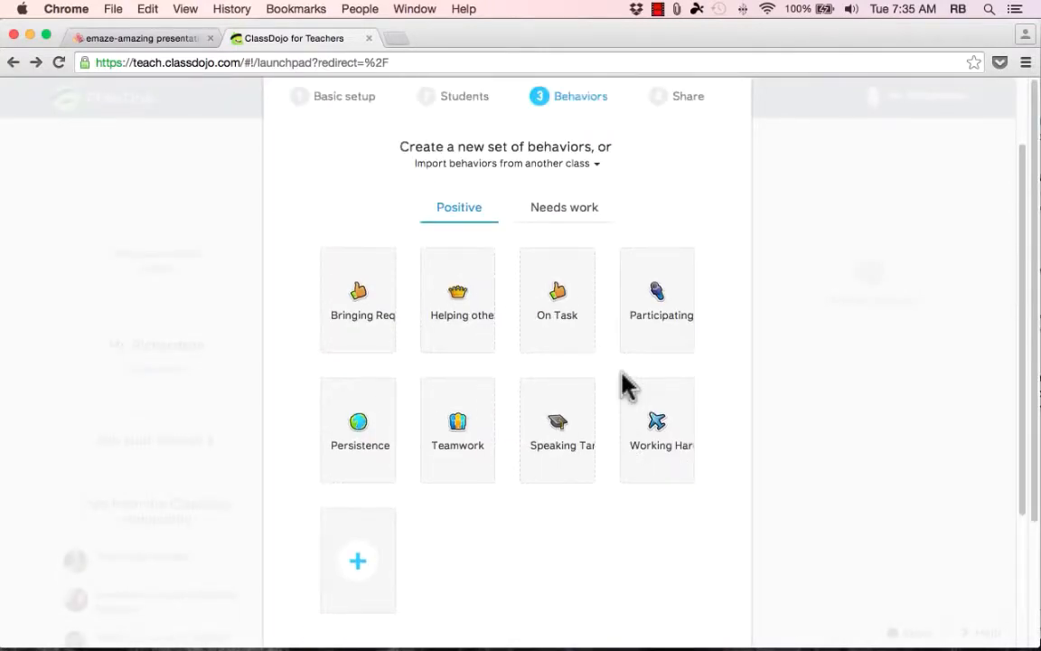
{"action": "scroll", "coordinate": [610, 371], "scroll_direction": "up", "scroll_amount": 3}
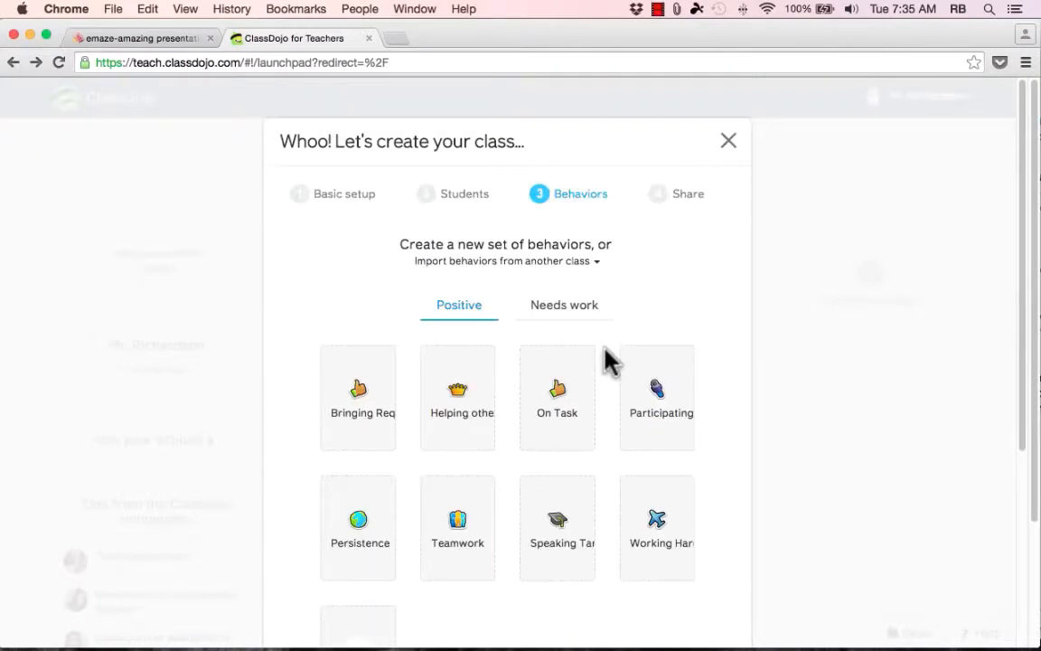
{"action": "scroll", "coordinate": [610, 362], "scroll_direction": "down", "scroll_amount": 5}
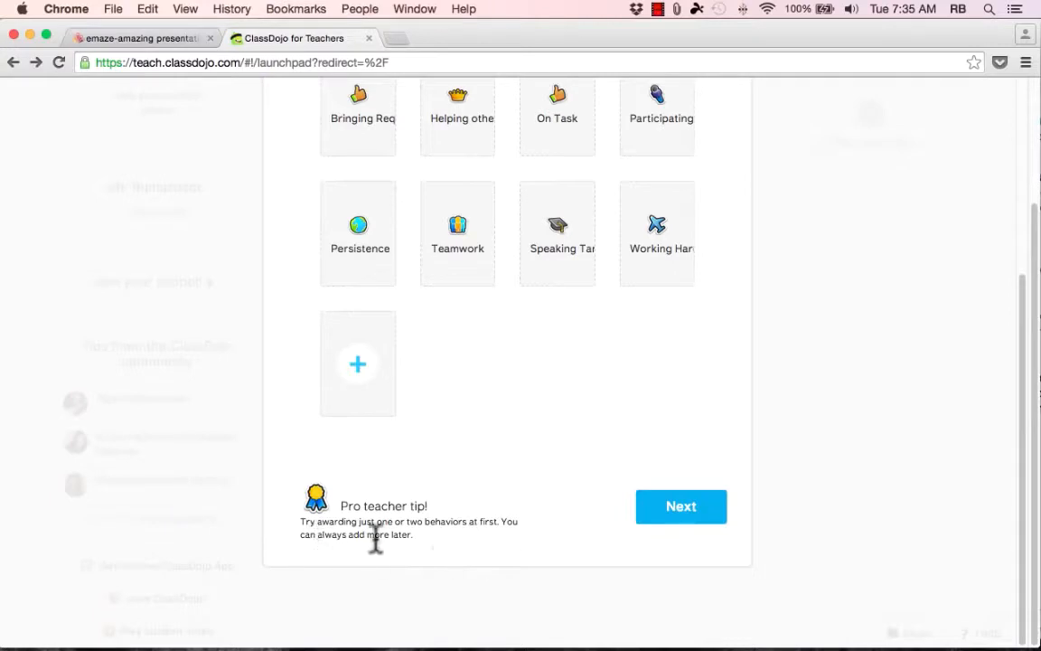
{"action": "scroll", "coordinate": [467, 547], "scroll_direction": "up", "scroll_amount": 5}
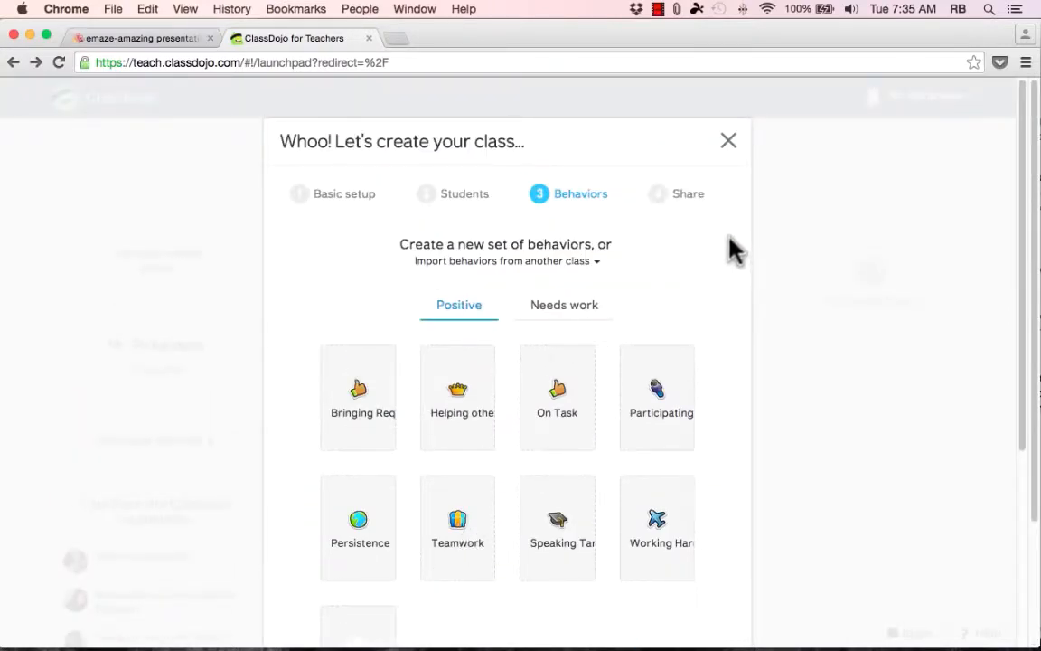
{"action": "scroll", "coordinate": [672, 202], "scroll_direction": "down", "scroll_amount": 5}
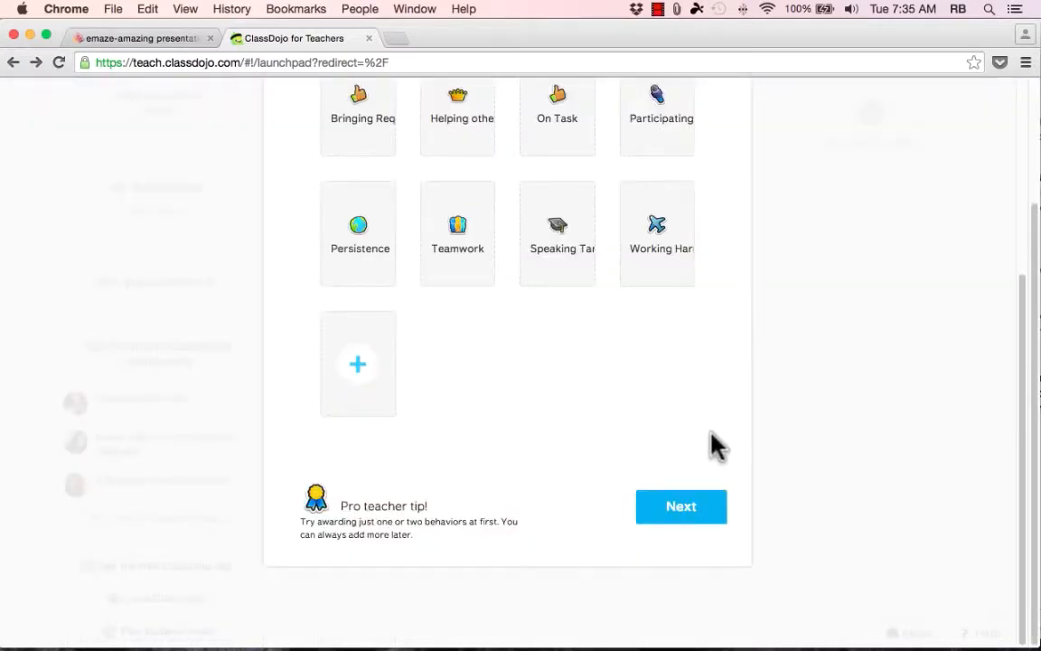
{"action": "left_click", "coordinate": [680, 517]}
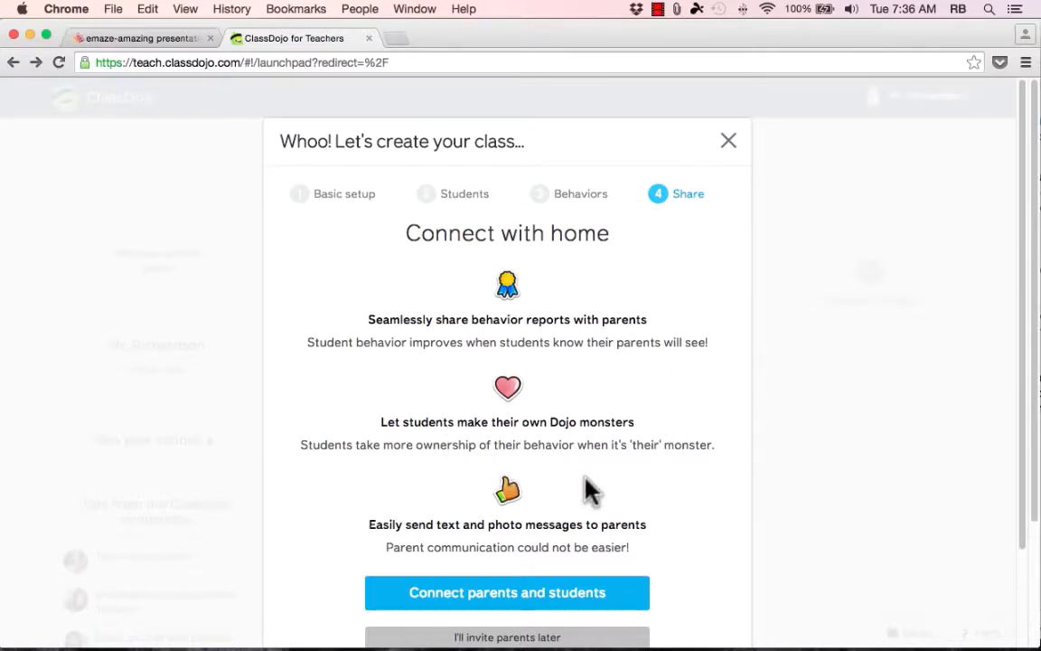
Download the parent and student invitations PDF and open it from the download bar.
{"action": "scroll", "coordinate": [583, 492], "scroll_direction": "down", "scroll_amount": 3}
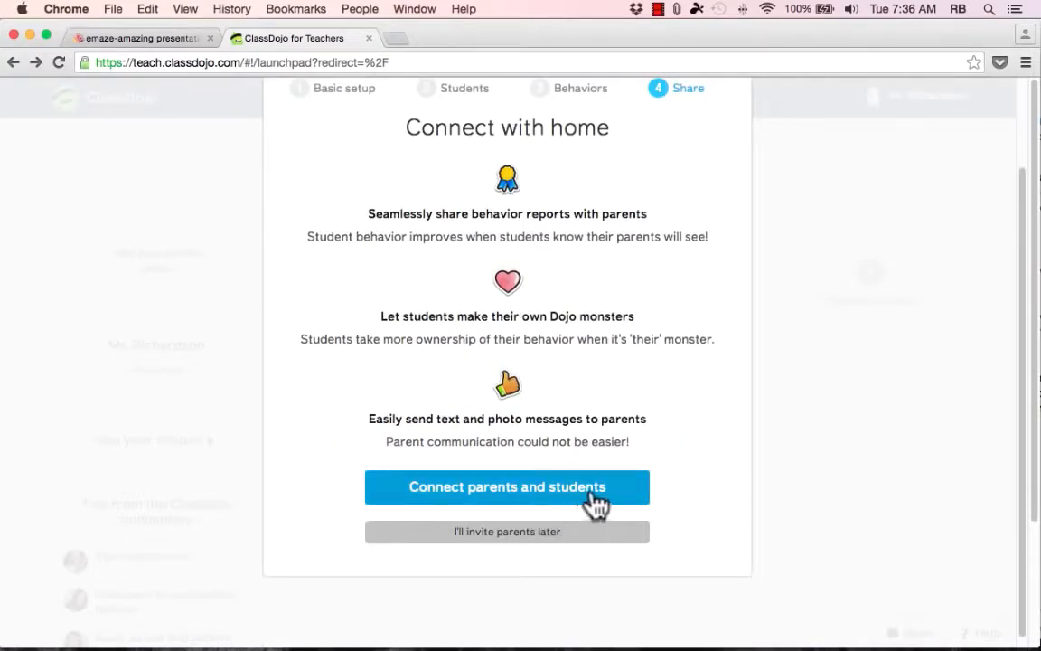
{"action": "left_click", "coordinate": [586, 492]}
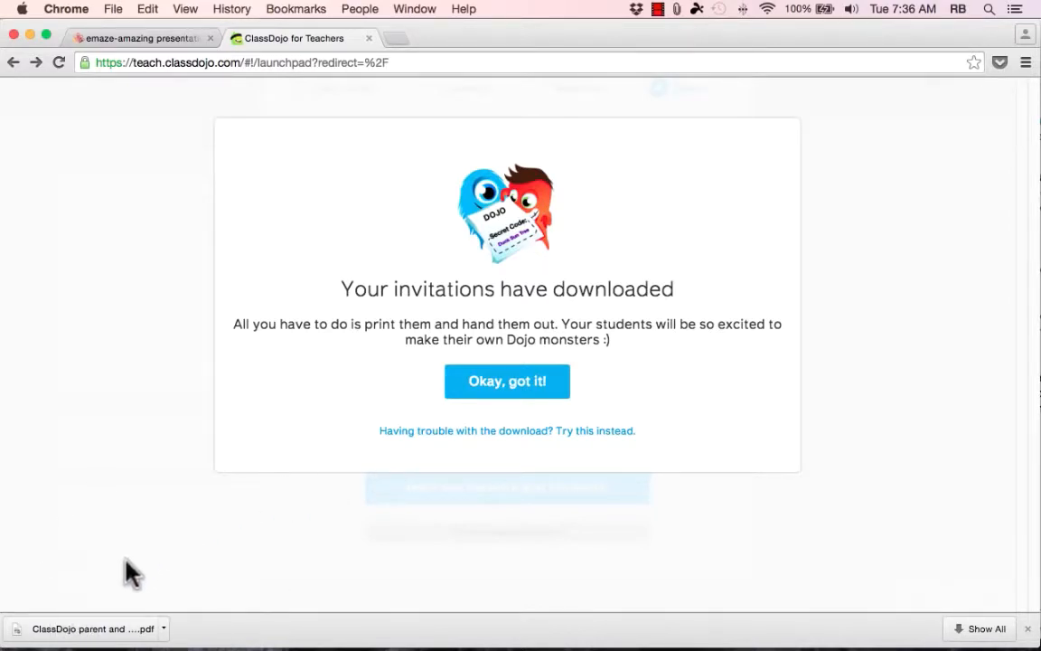
{"action": "left_click", "coordinate": [95, 631]}
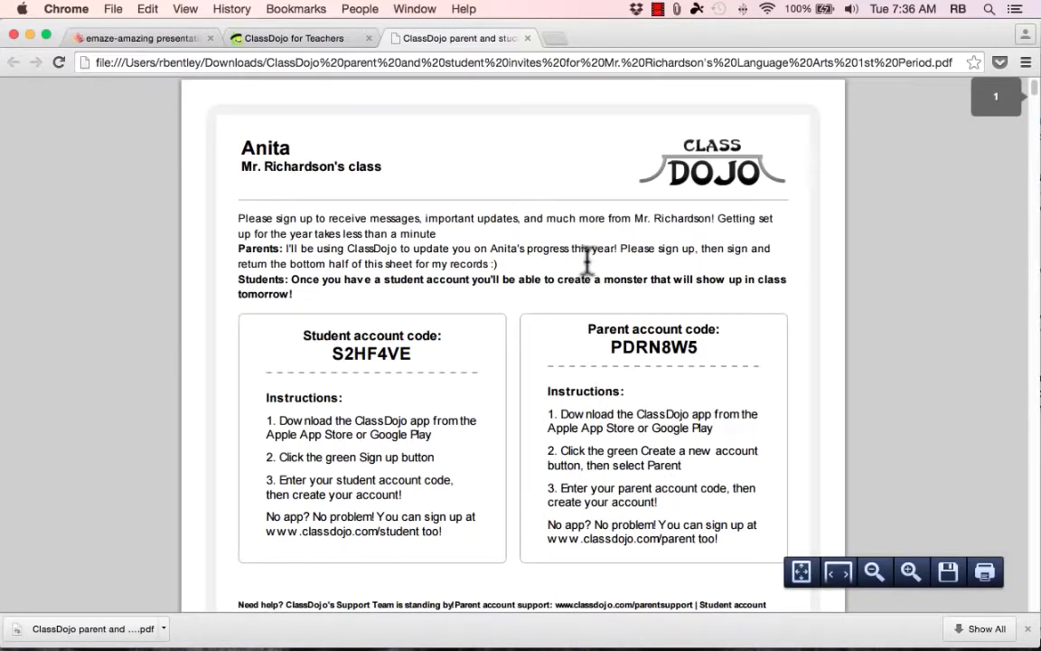
Page through the invitations PDF, highlighting the account code label, sign-up address and instructions.
{"action": "scroll", "coordinate": [289, 190], "scroll_direction": "down", "scroll_amount": 10}
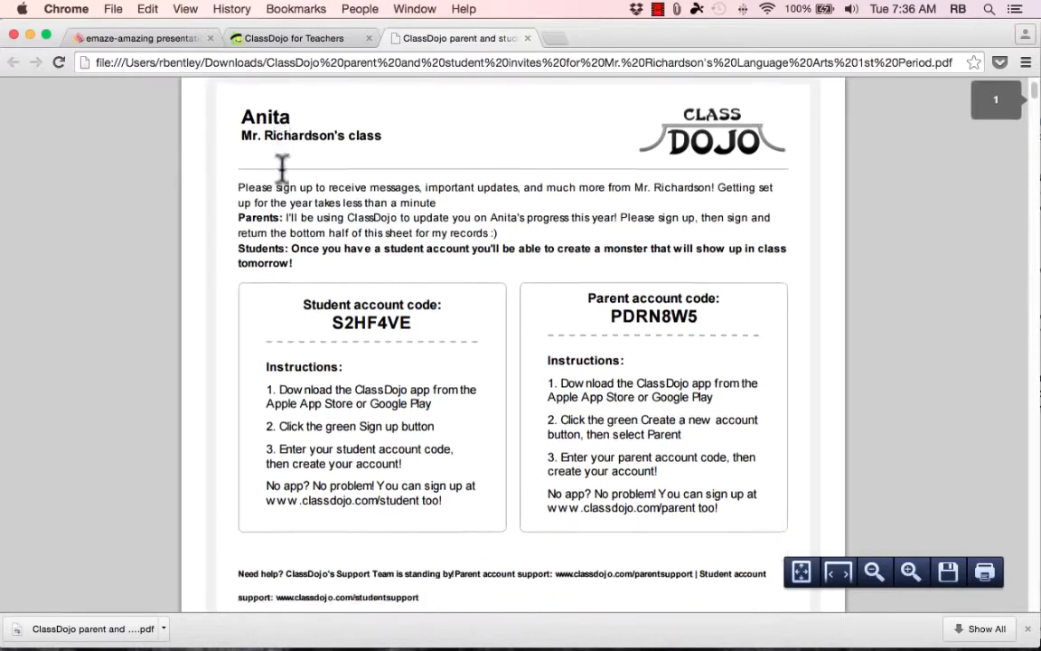
{"action": "scroll", "coordinate": [289, 190], "scroll_direction": "down", "scroll_amount": 5}
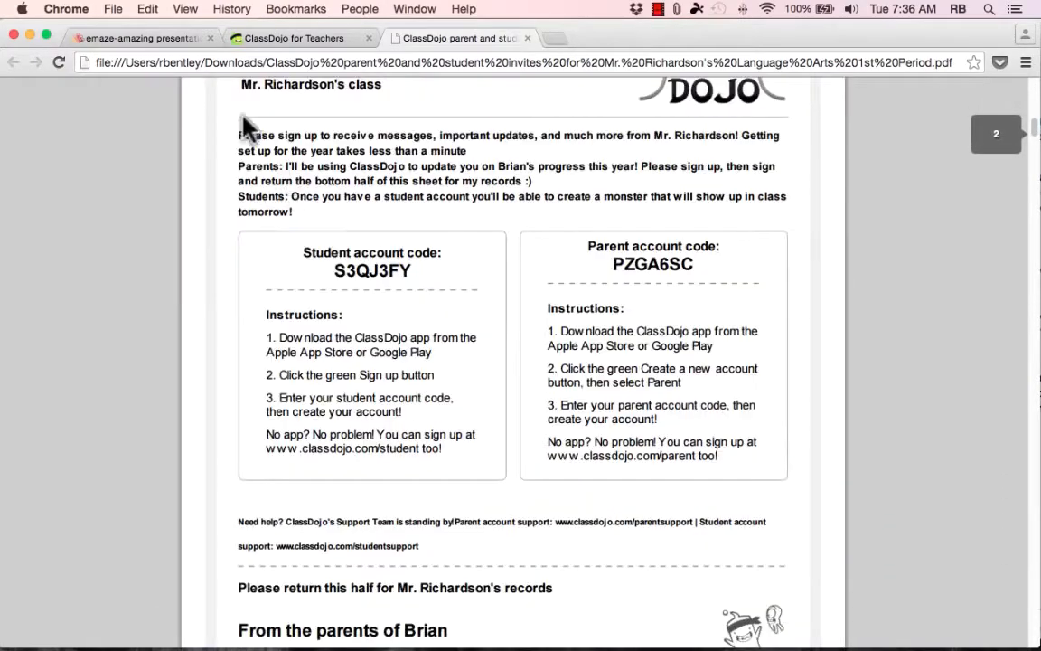
{"action": "scroll", "coordinate": [255, 123], "scroll_direction": "up", "scroll_amount": 3}
{"action": "scroll", "coordinate": [296, 248], "scroll_direction": "down", "scroll_amount": 2}
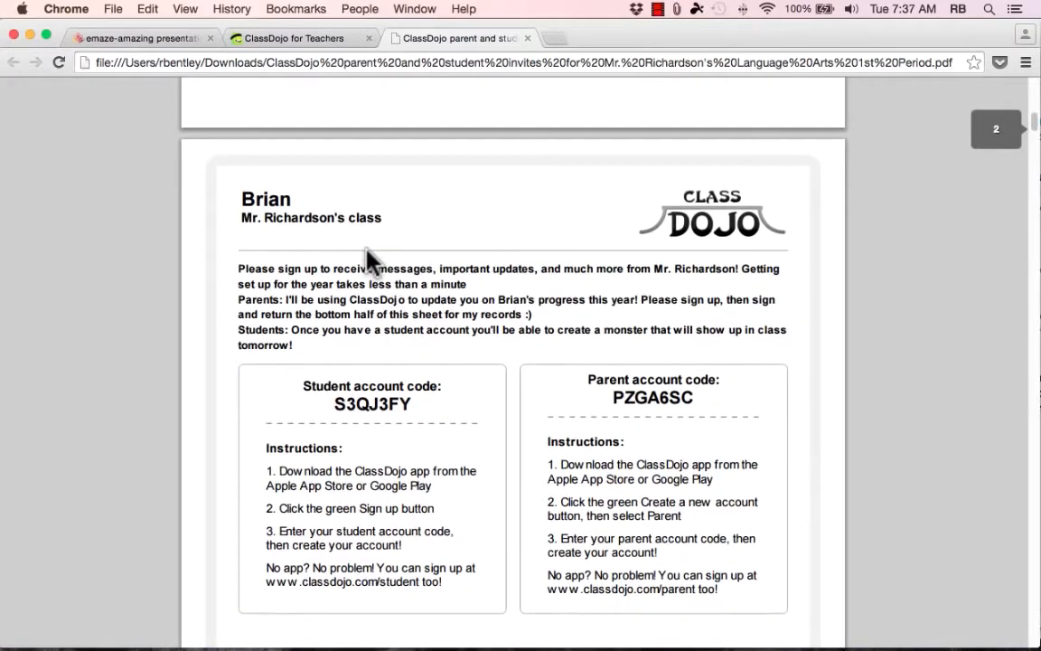
{"action": "scroll", "coordinate": [365, 261], "scroll_direction": "down", "scroll_amount": 5}
{"action": "left_click_drag", "start_coordinate": [301, 206], "coordinate": [435, 204]}
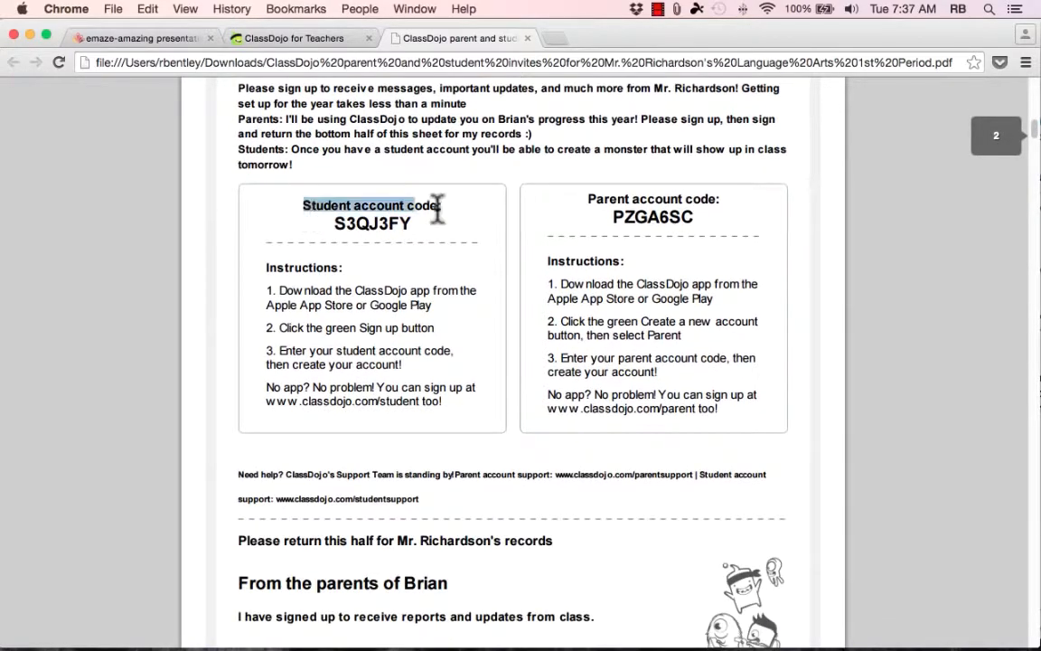
{"action": "left_click_drag", "start_coordinate": [589, 200], "coordinate": [786, 199]}
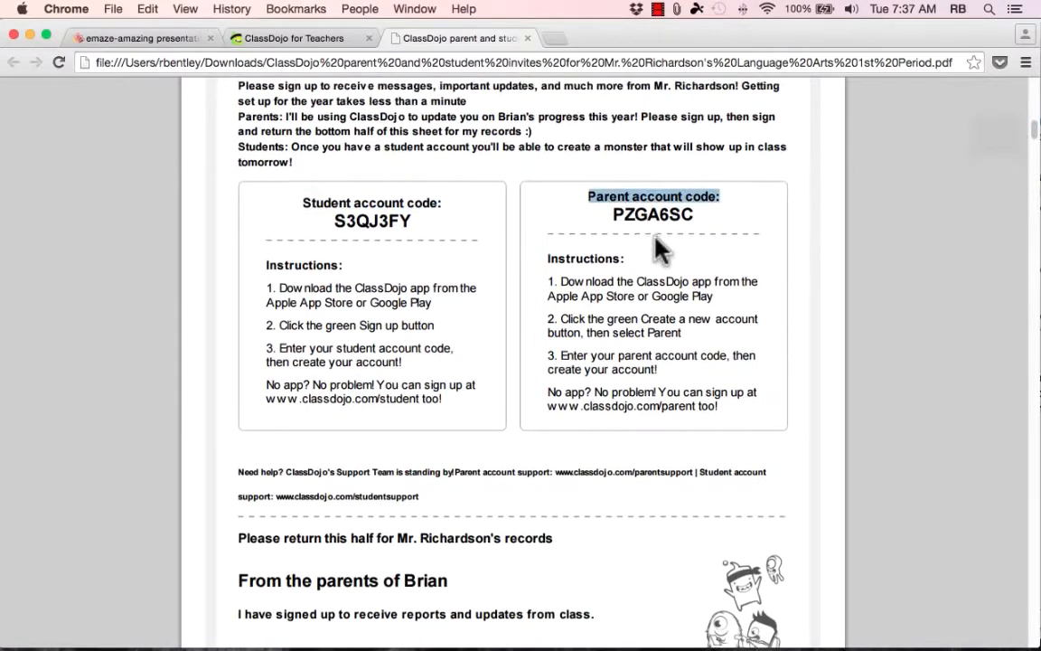
{"action": "scroll", "coordinate": [662, 248], "scroll_direction": "down", "scroll_amount": 1}
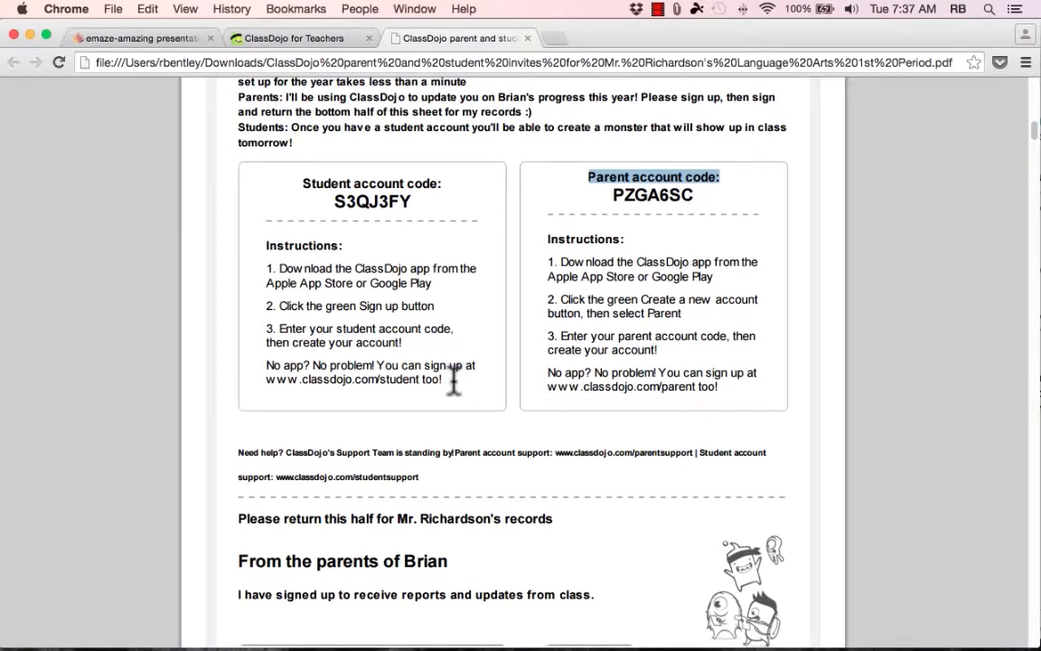
{"action": "left_click_drag", "start_coordinate": [458, 365], "coordinate": [403, 342]}
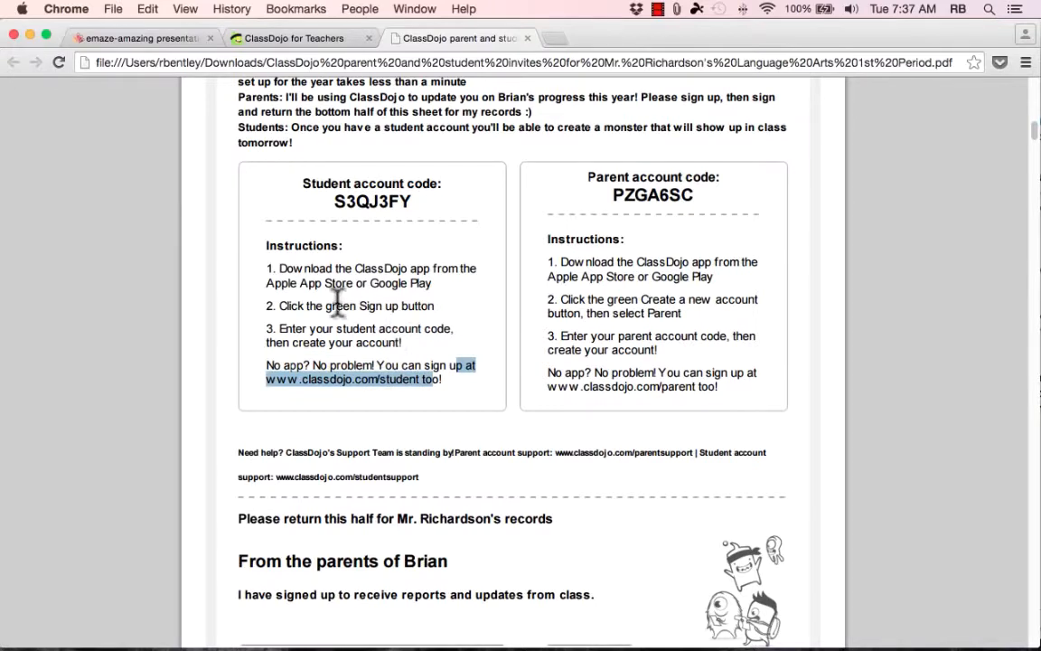
{"action": "left_click_drag", "start_coordinate": [305, 304], "coordinate": [360, 304]}
{"action": "left_click", "coordinate": [414, 205]}
Highlight the student and parent account codes, then return to the ClassDojo for Teachers tab.
{"action": "left_click_drag", "start_coordinate": [414, 205], "coordinate": [330, 202]}
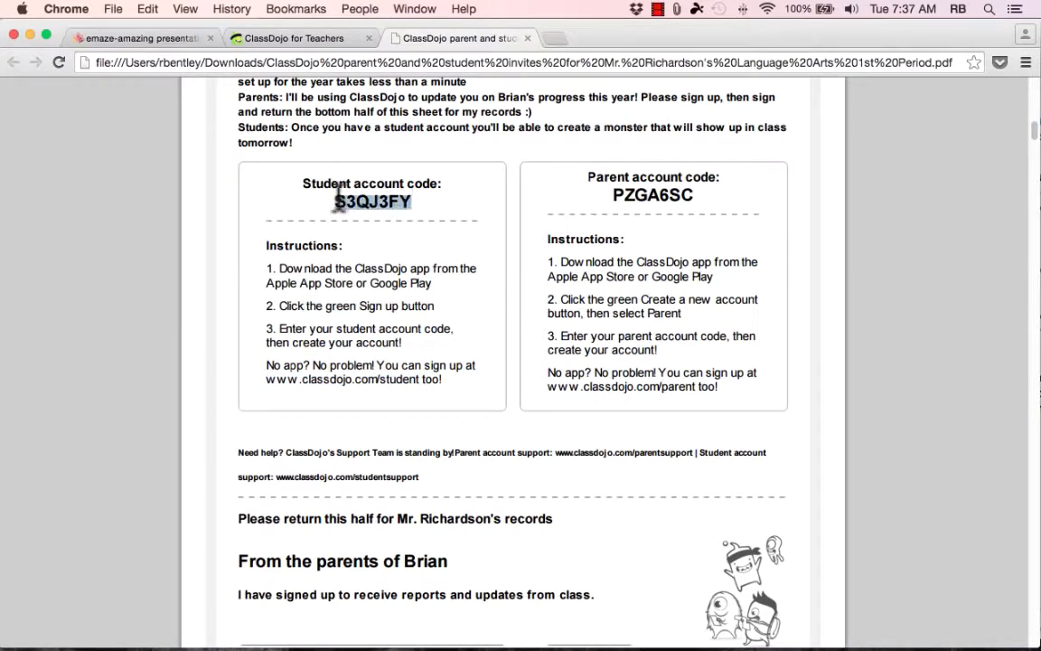
{"action": "left_click_drag", "start_coordinate": [703, 199], "coordinate": [599, 197]}
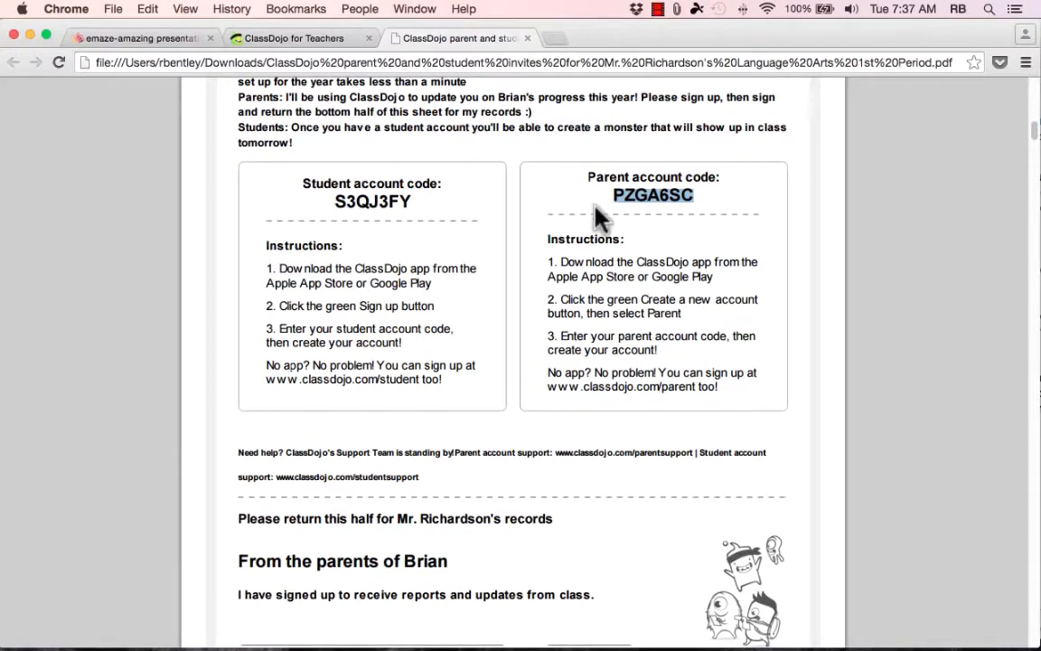
{"action": "scroll", "coordinate": [587, 205], "scroll_direction": "down", "scroll_amount": 15}
{"action": "scroll", "coordinate": [579, 204], "scroll_direction": "down", "scroll_amount": 5}
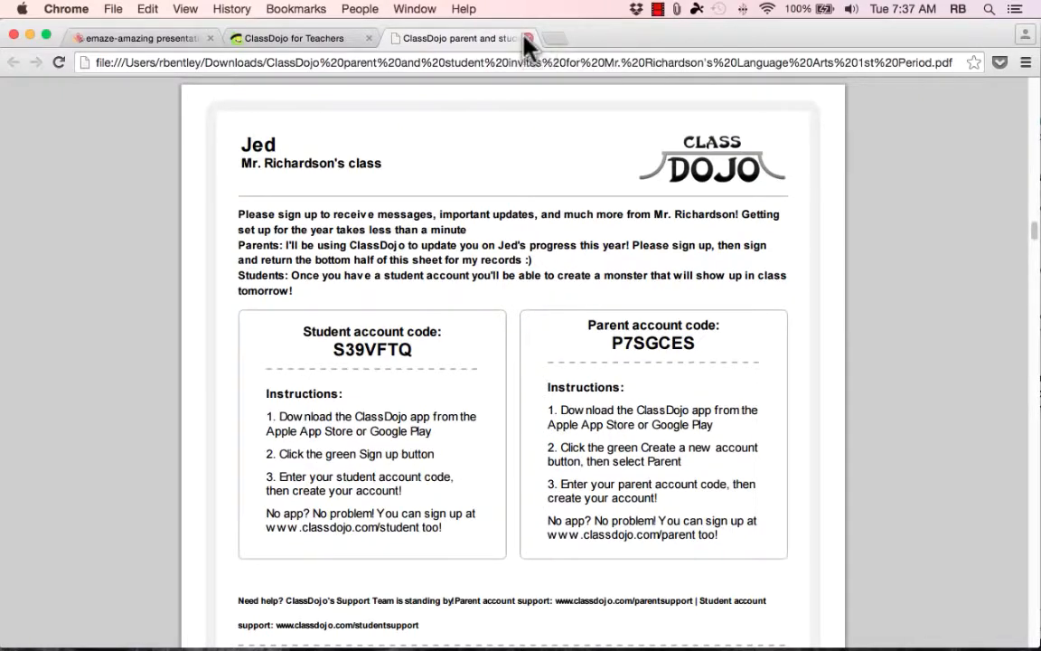
{"action": "scroll", "coordinate": [539, 198], "scroll_direction": "down", "scroll_amount": 10}
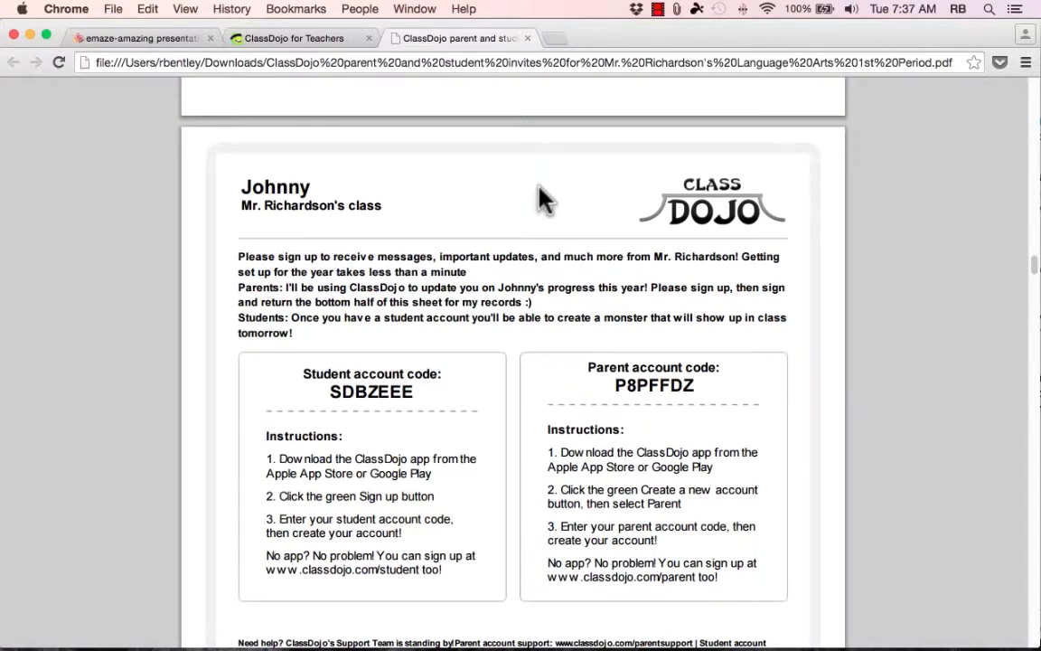
{"action": "scroll", "coordinate": [540, 190], "scroll_direction": "up", "scroll_amount": 10}
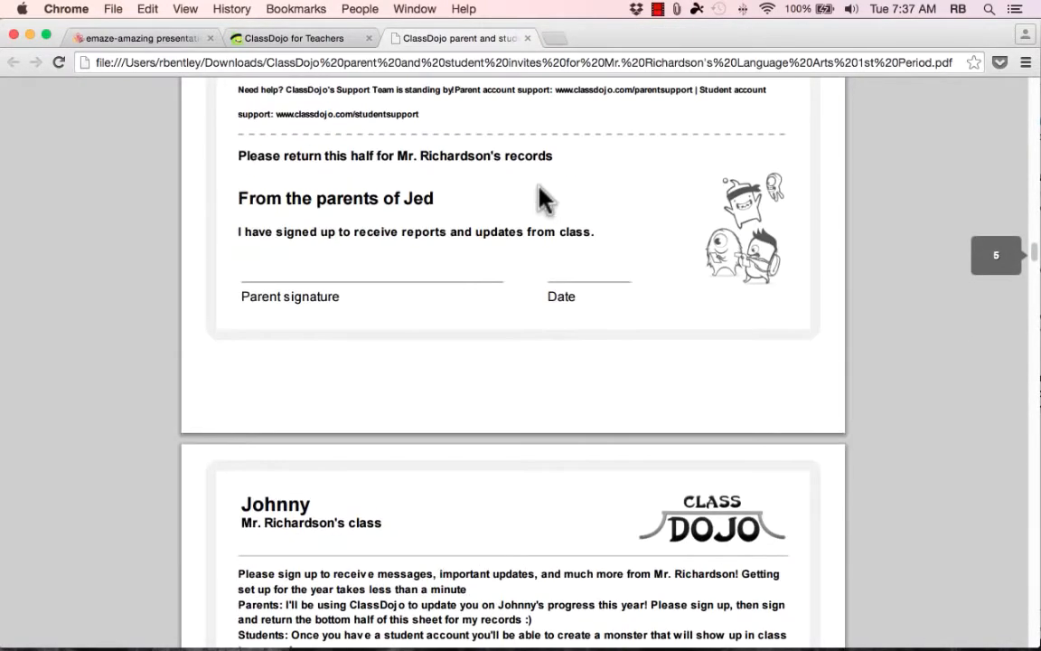
{"action": "left_click", "coordinate": [299, 39]}
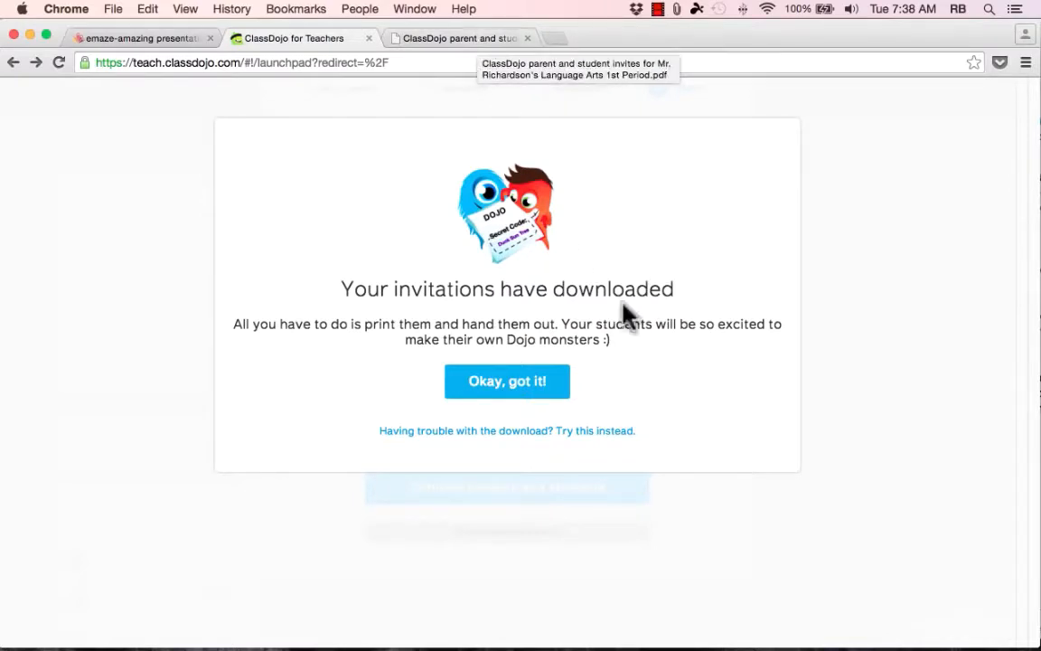
Acknowledge the invitations-downloaded message and click Done to close class setup.
{"action": "left_click", "coordinate": [546, 389]}
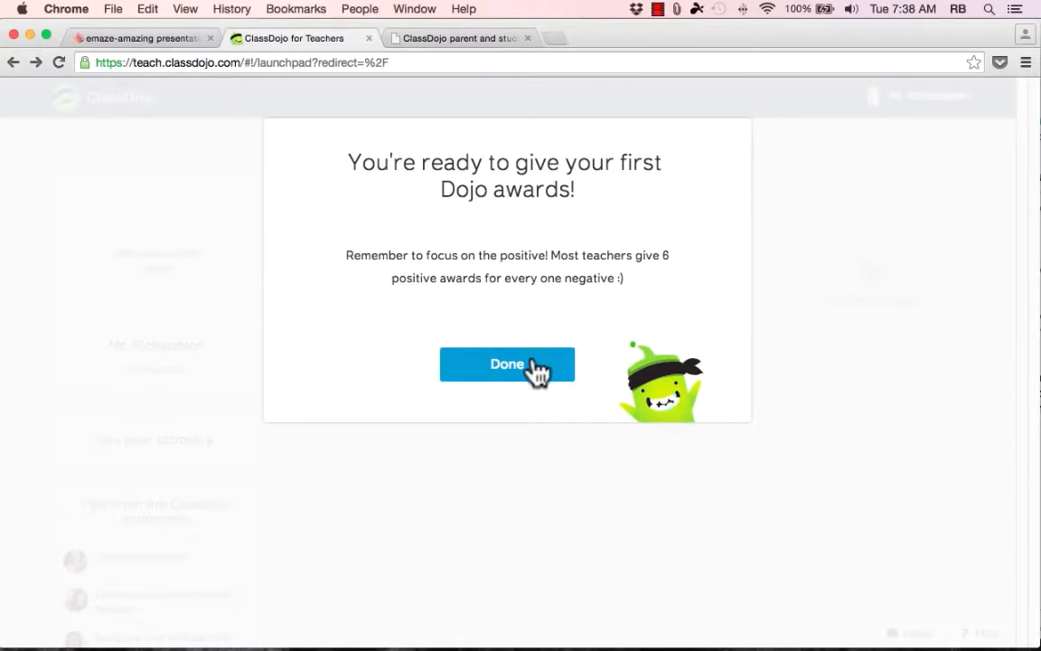
{"action": "left_click", "coordinate": [509, 365]}
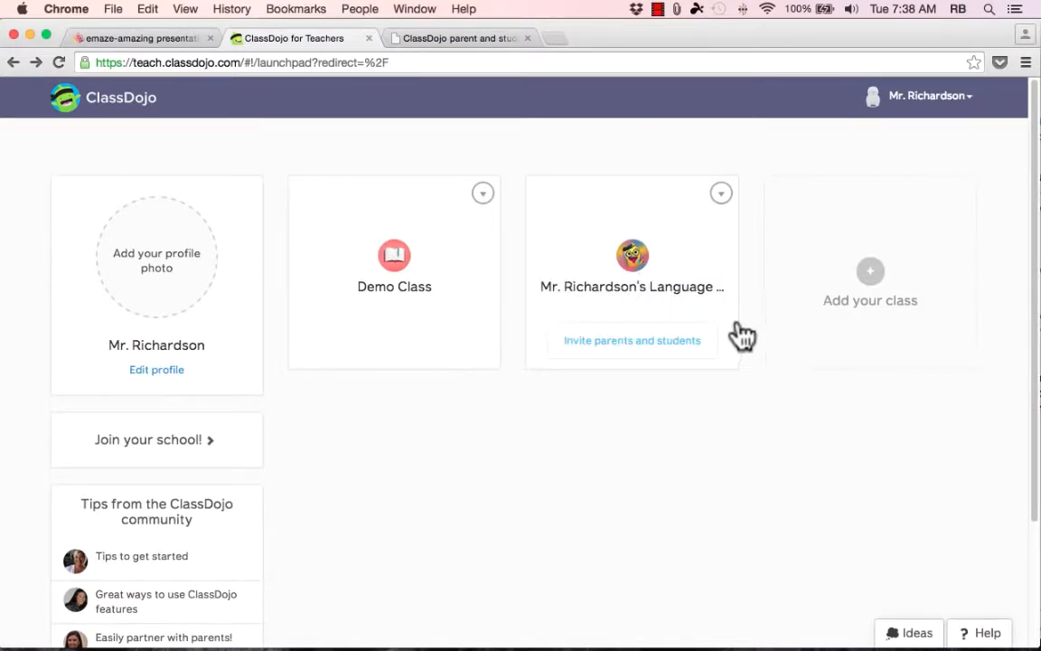
Open the Language Arts class and award Max a Helping others point.
{"action": "left_click", "coordinate": [635, 258]}
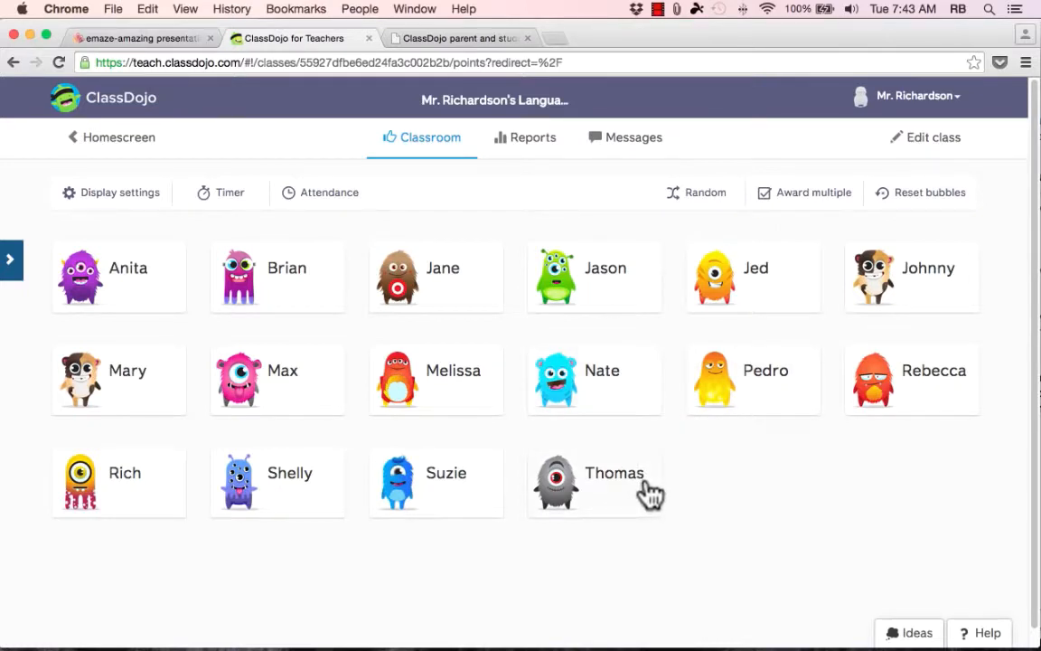
{"action": "left_click", "coordinate": [267, 387]}
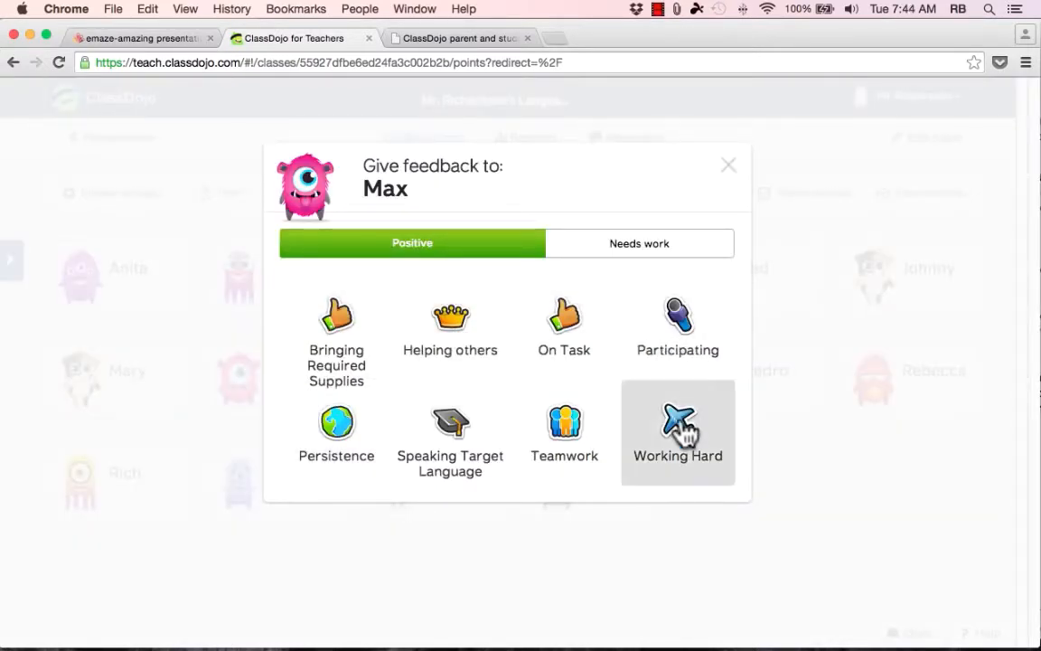
{"action": "left_click", "coordinate": [444, 343]}
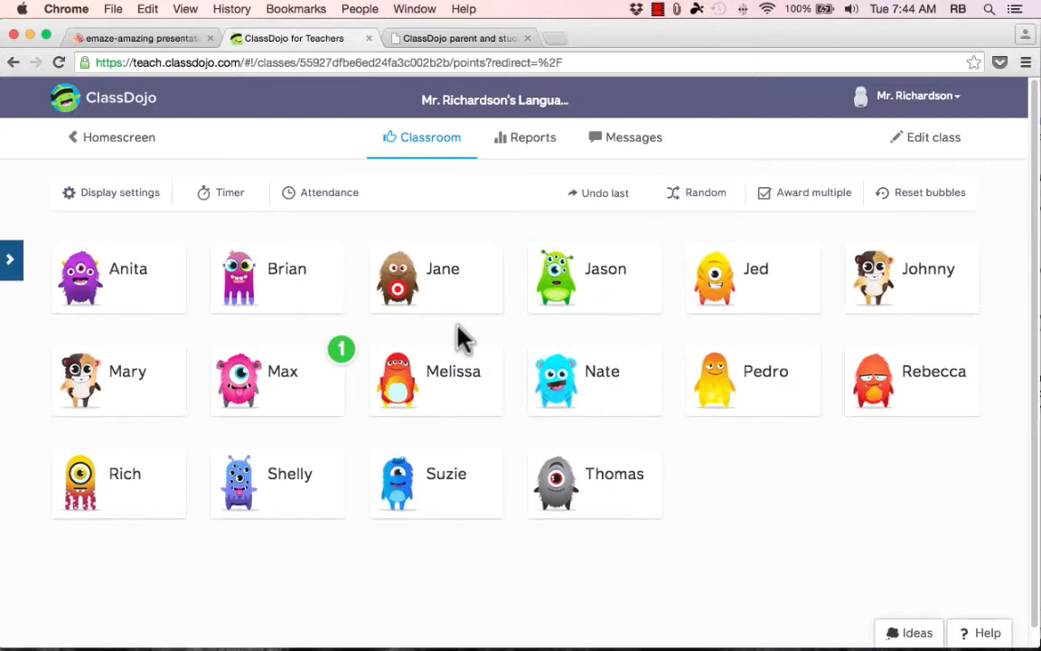
Deduct an Off Task needs-work point from Jason; open Jane's feedback and close it unawarded.
{"action": "left_click", "coordinate": [615, 290]}
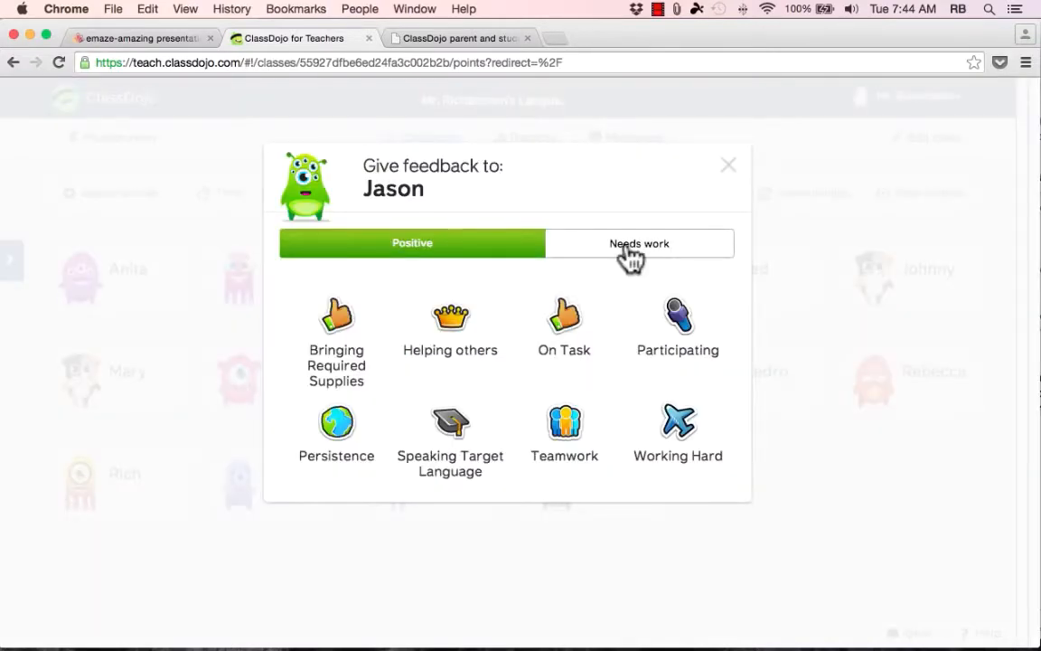
{"action": "left_click", "coordinate": [629, 256]}
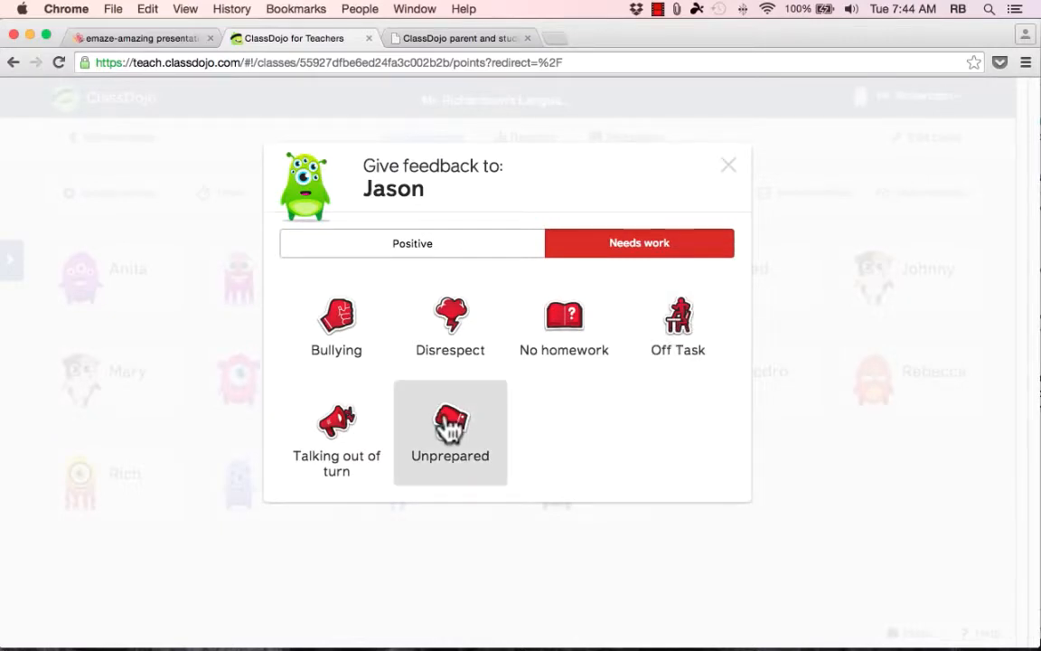
{"action": "left_click", "coordinate": [692, 355]}
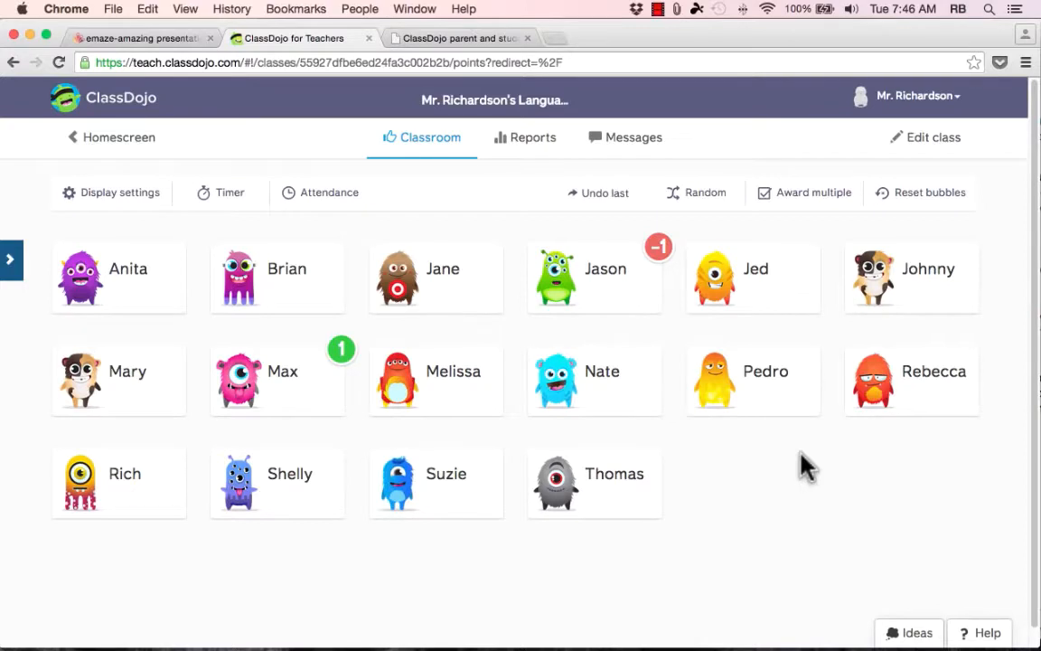
{"action": "left_click", "coordinate": [456, 305]}
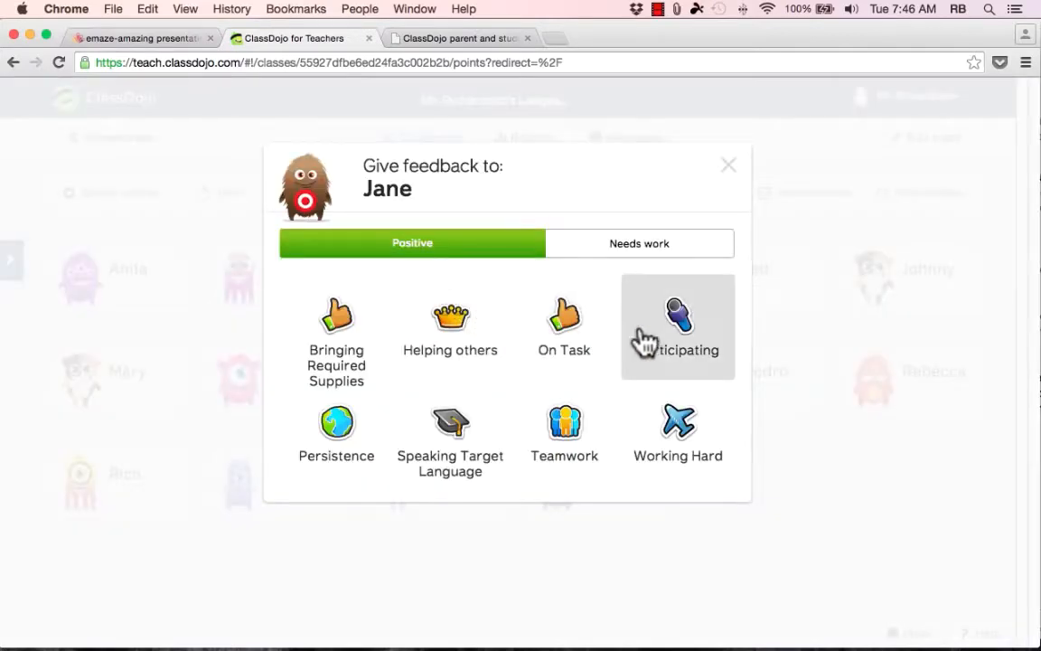
{"action": "left_click", "coordinate": [727, 168]}
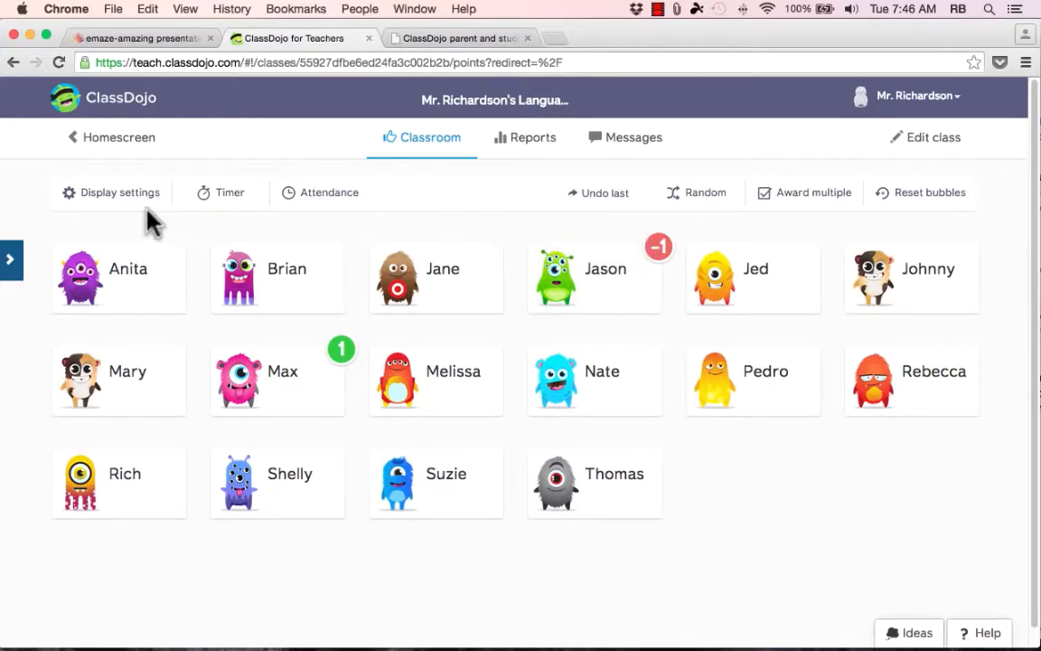
Enlarge the student monsters, uncheck Needs work award notifications, and save the display settings.
{"action": "left_click", "coordinate": [122, 194]}
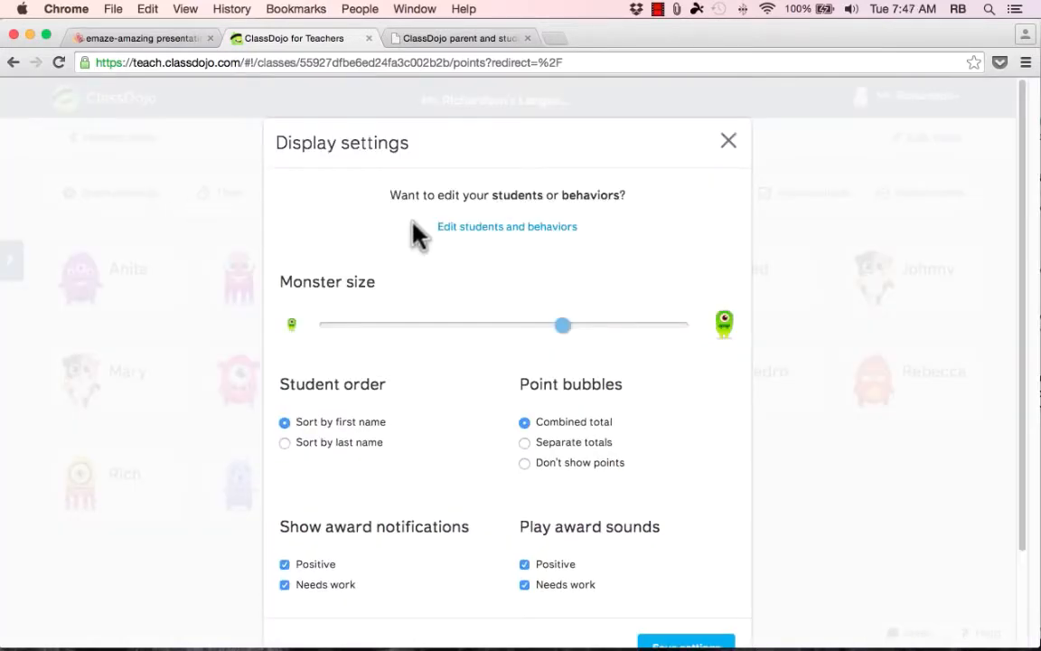
{"action": "mouse_move", "coordinate": [558, 330]}
{"action": "left_mouse_down"}
{"action": "mouse_move", "coordinate": [682, 327]}
{"action": "mouse_move", "coordinate": [328, 330]}
{"action": "mouse_move", "coordinate": [562, 327]}
{"action": "left_mouse_up"}
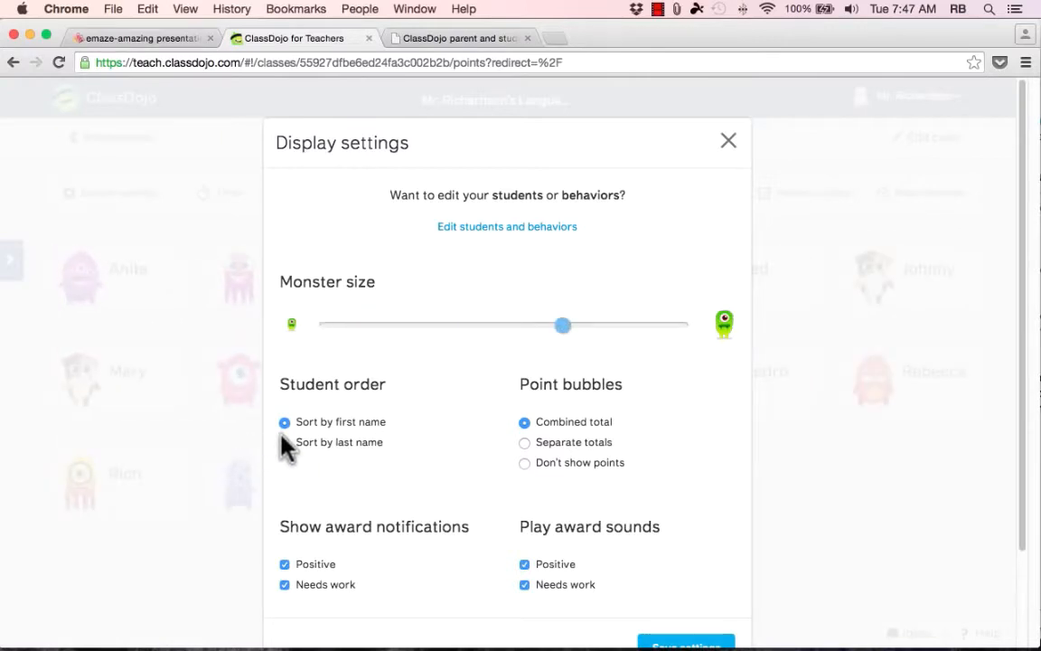
{"action": "scroll", "coordinate": [624, 402], "scroll_direction": "down", "scroll_amount": 3}
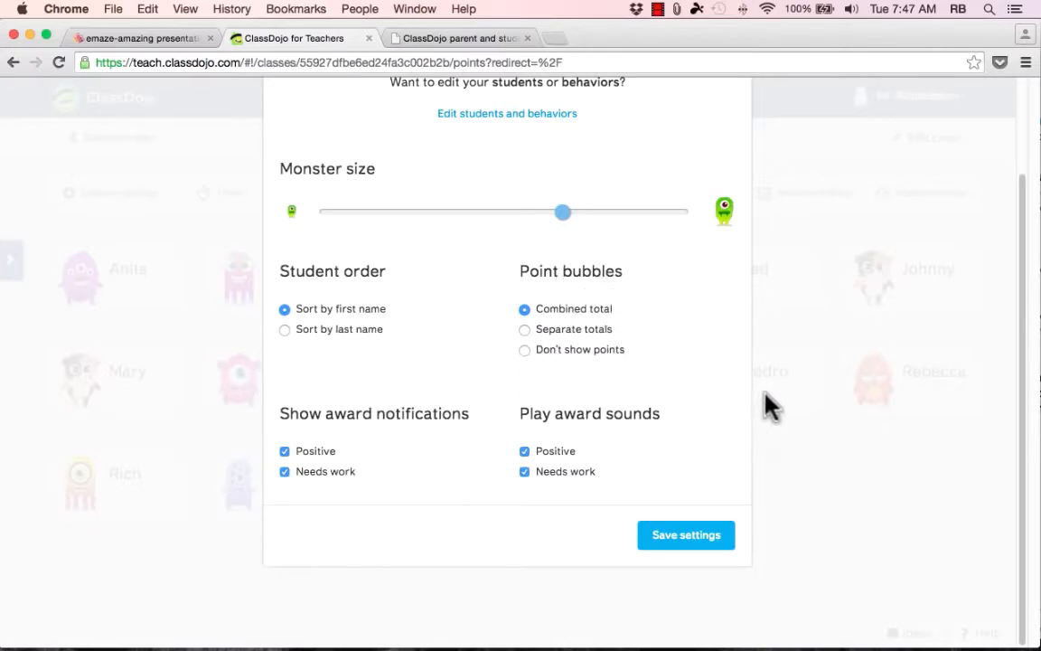
{"action": "left_click", "coordinate": [286, 472]}
{"action": "left_click", "coordinate": [692, 540]}
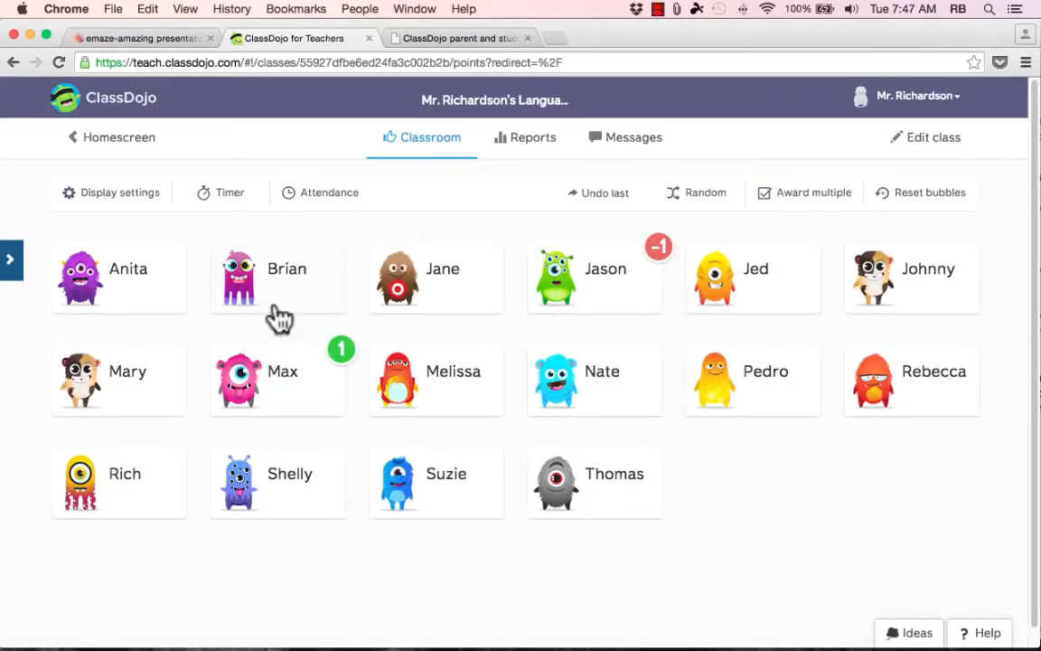
Show the class timer, reset it to 0:00, and switch it to countdown mode.
{"action": "left_click", "coordinate": [226, 193]}
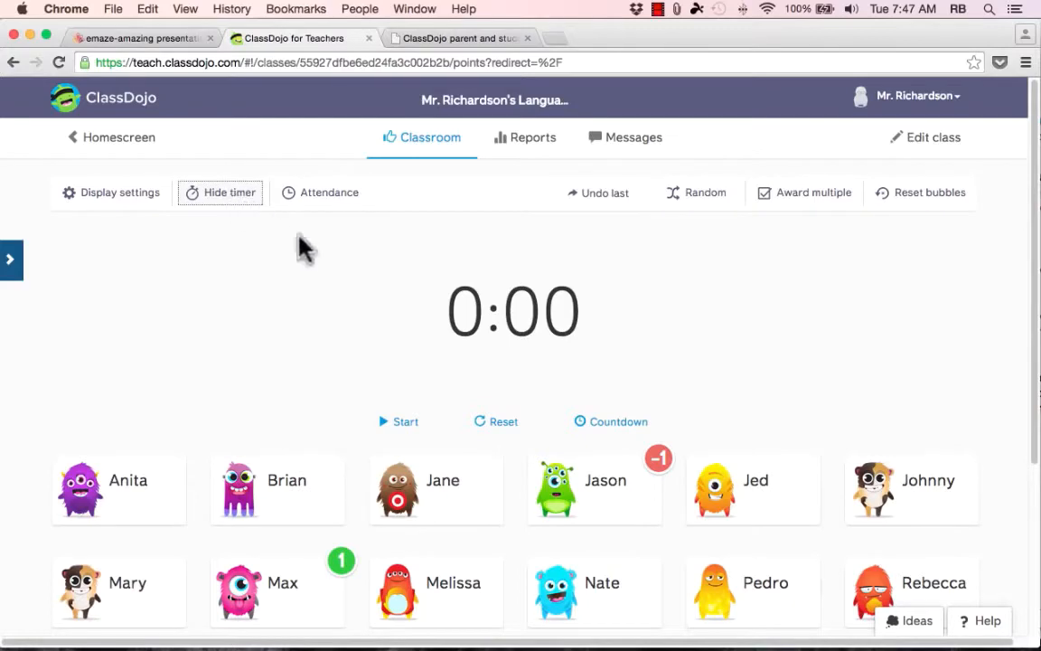
{"action": "left_click", "coordinate": [497, 424]}
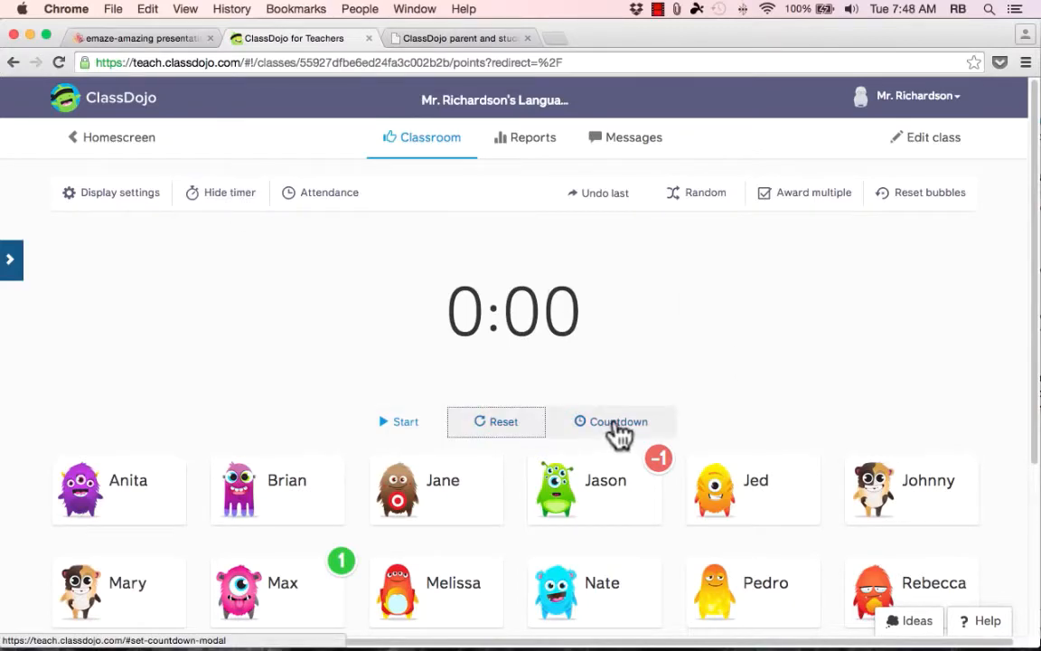
{"action": "left_click", "coordinate": [606, 425]}
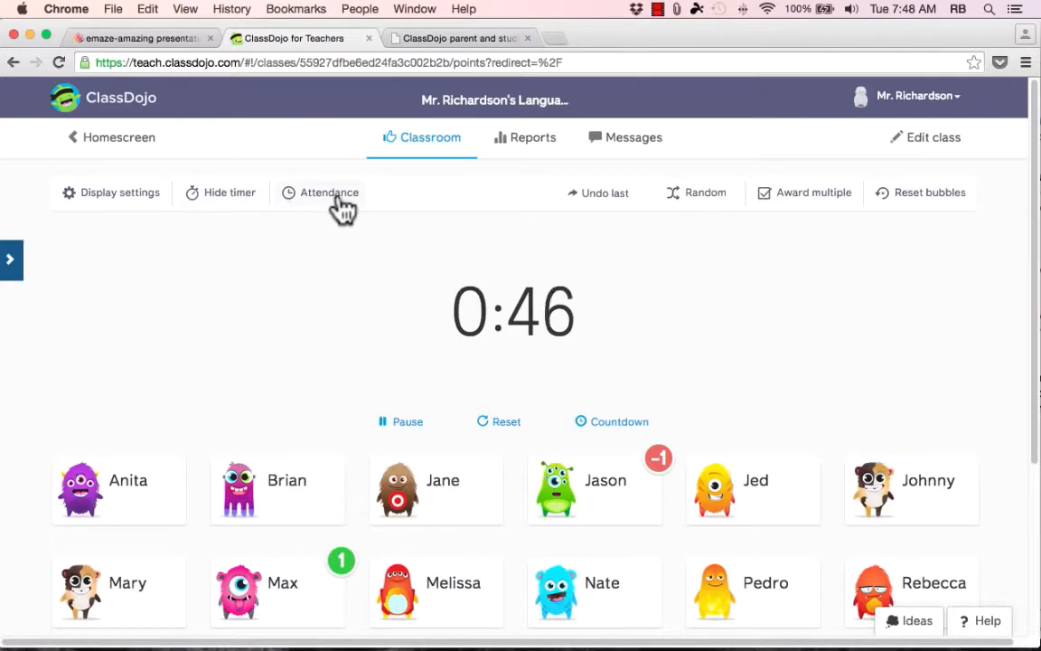
Take attendance marking Anita, Max and Jane absent, everyone else present, and save it.
{"action": "left_click", "coordinate": [342, 208]}
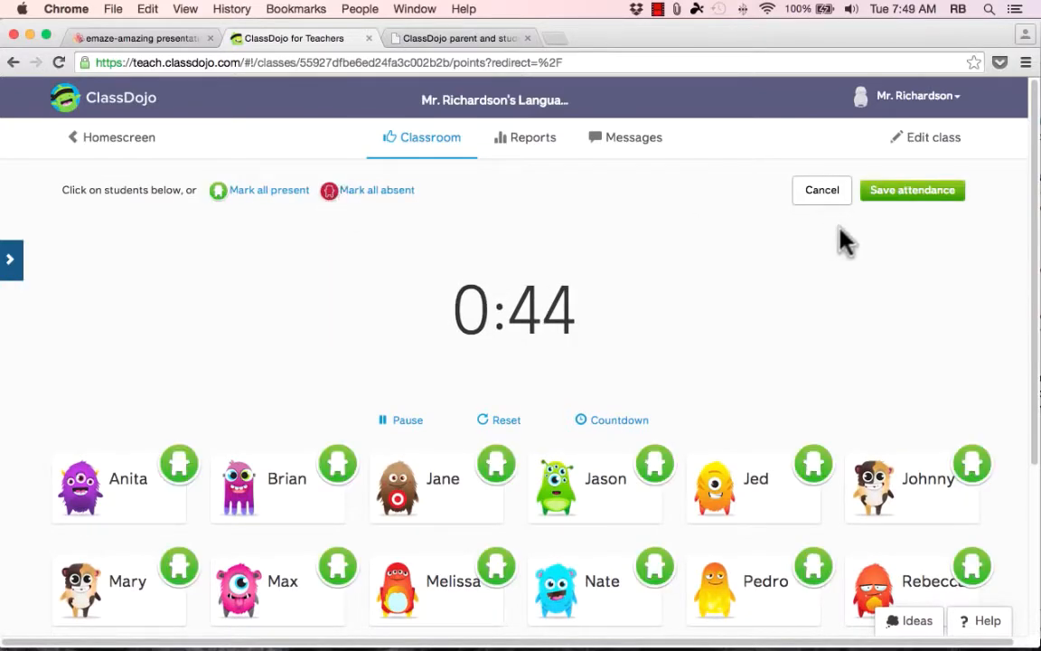
{"action": "scroll", "coordinate": [845, 240], "scroll_direction": "down", "scroll_amount": 3}
{"action": "left_click", "coordinate": [180, 310]}
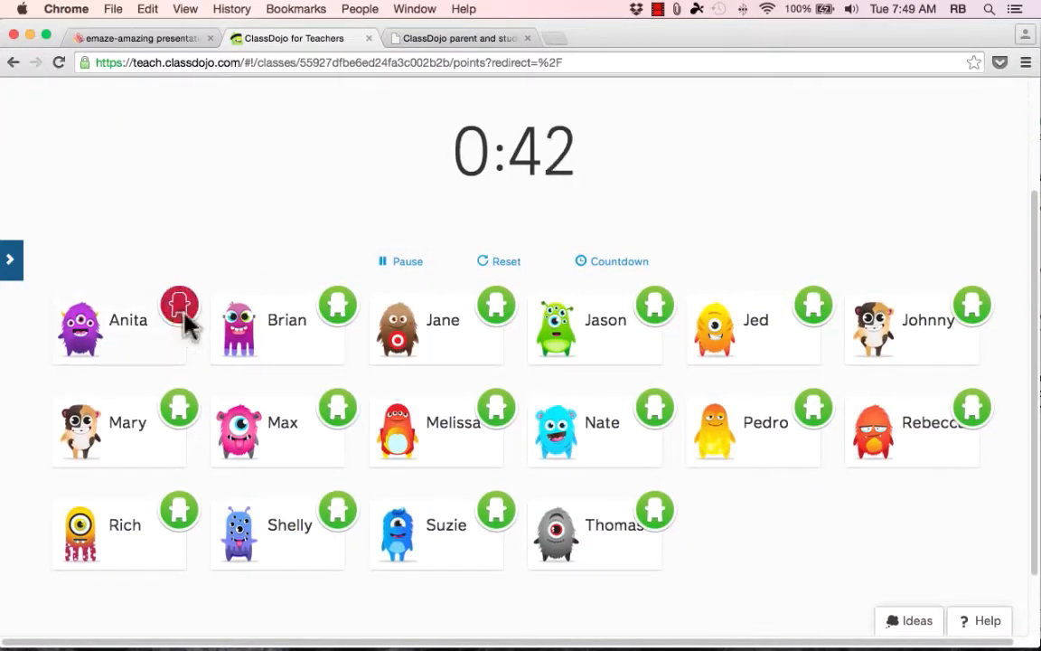
{"action": "left_click", "coordinate": [340, 403]}
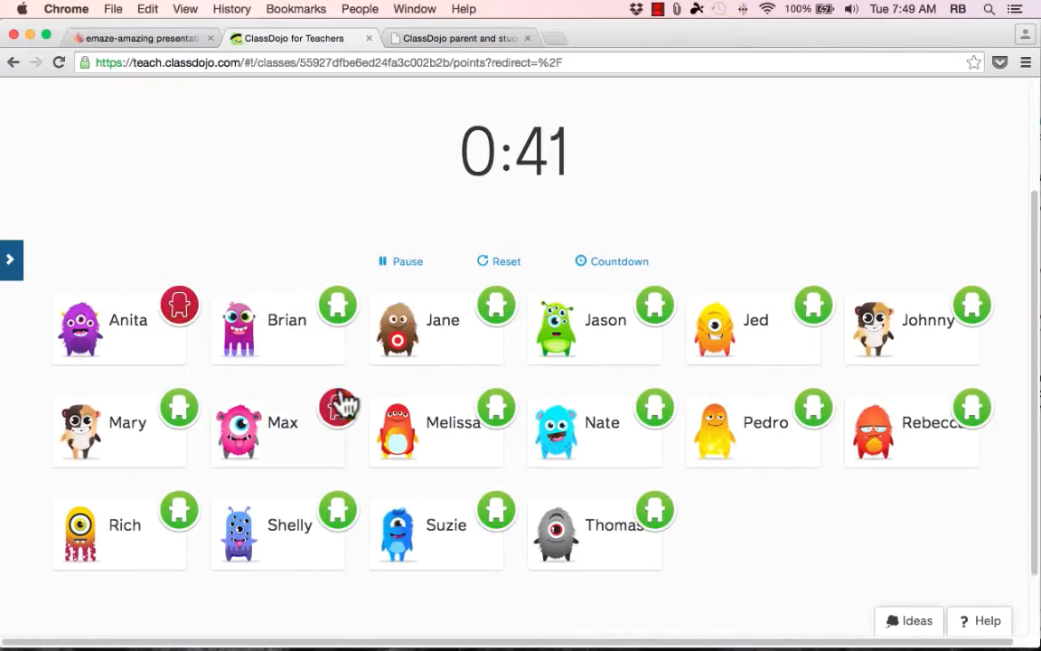
{"action": "left_click", "coordinate": [499, 309]}
{"action": "scroll", "coordinate": [845, 321], "scroll_direction": "up", "scroll_amount": 3}
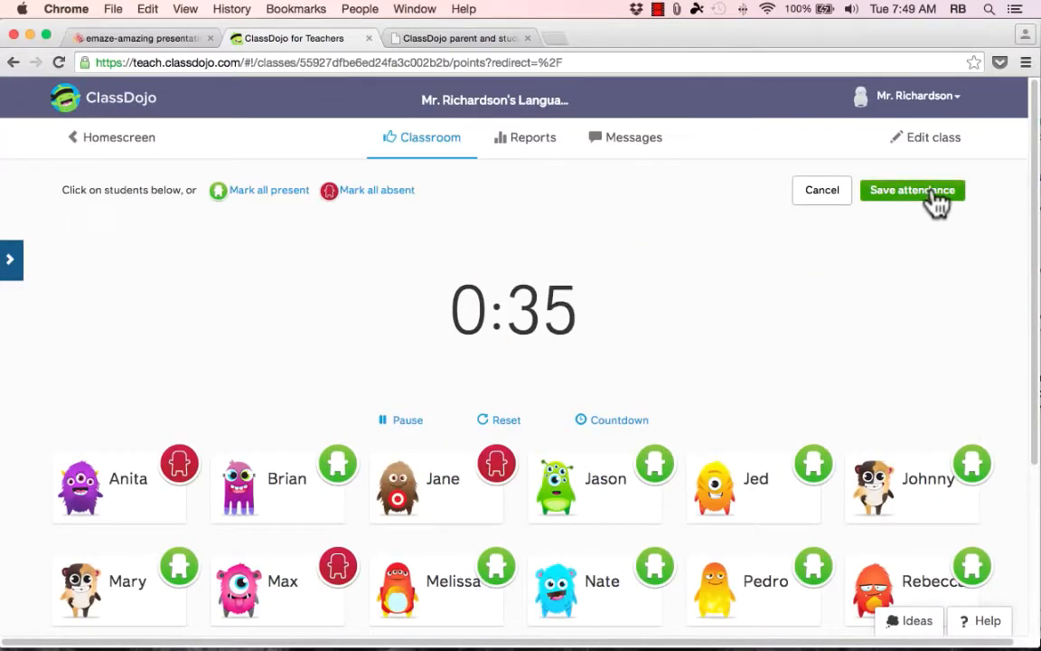
{"action": "left_click", "coordinate": [931, 192]}
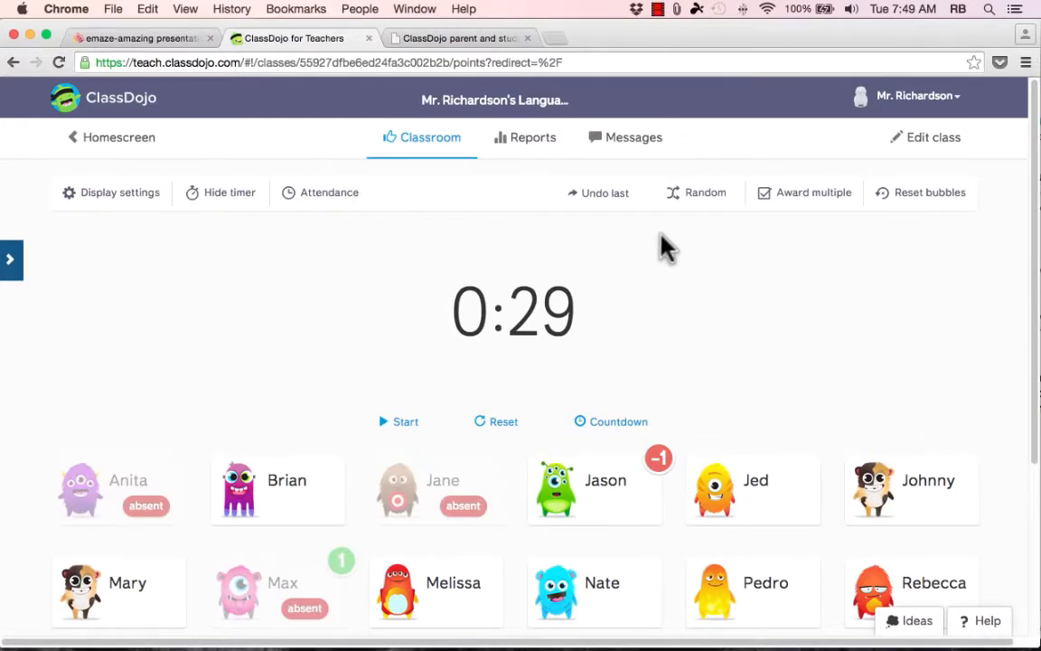
Pick a random student and give Rich a +1 On Task point.
{"action": "left_click", "coordinate": [705, 205]}
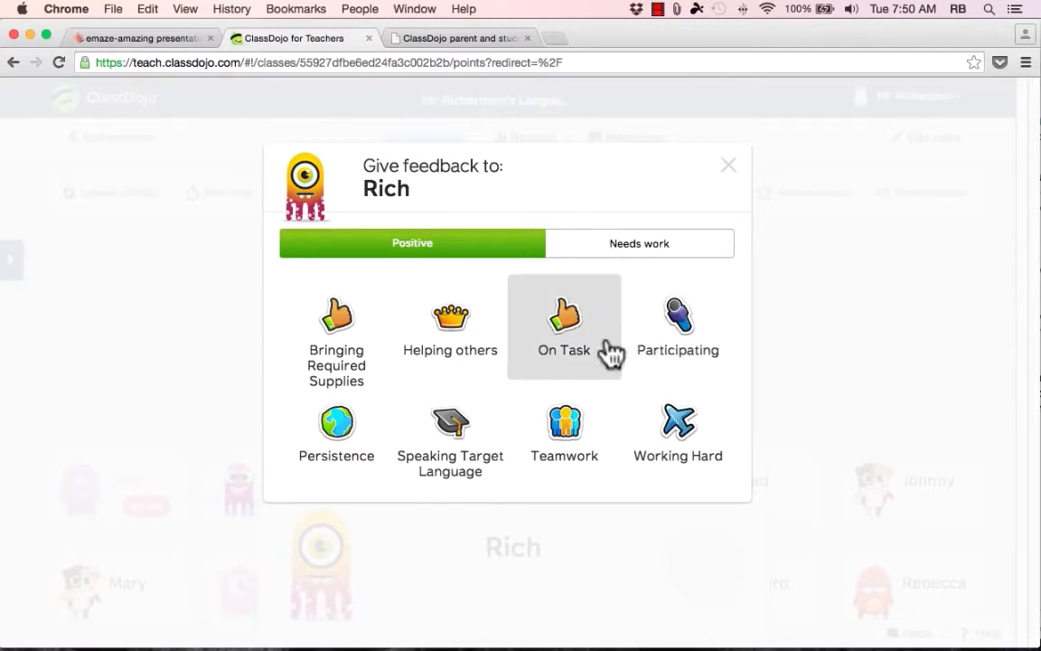
{"action": "left_click", "coordinate": [560, 342]}
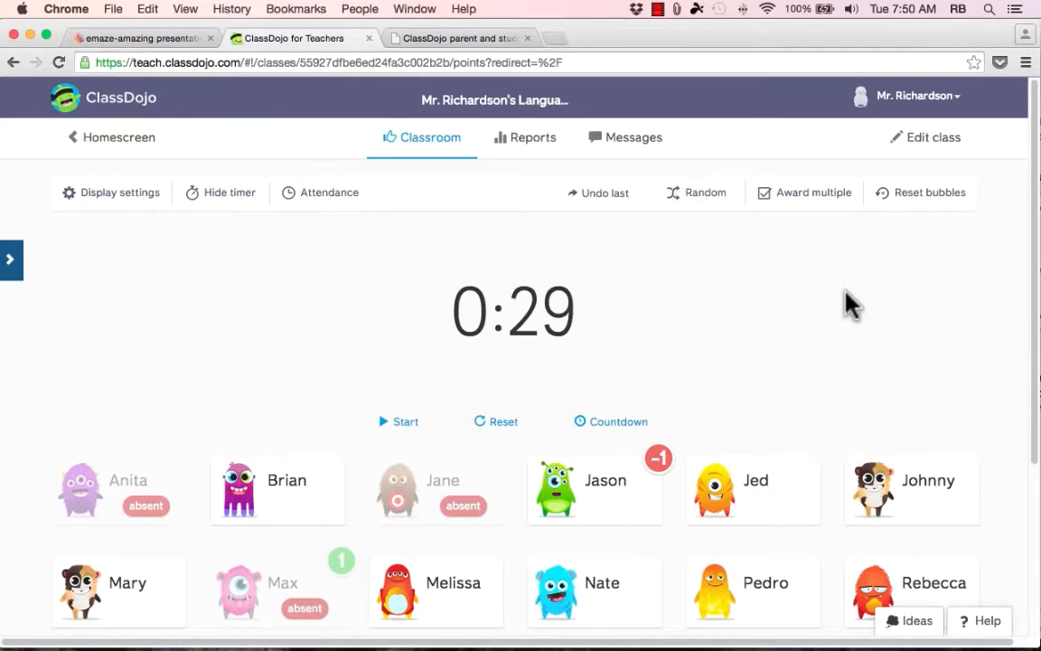
Select Nate, Pedro, Rebecca and Thomas for a multiple-student award.
{"action": "left_click", "coordinate": [805, 199]}
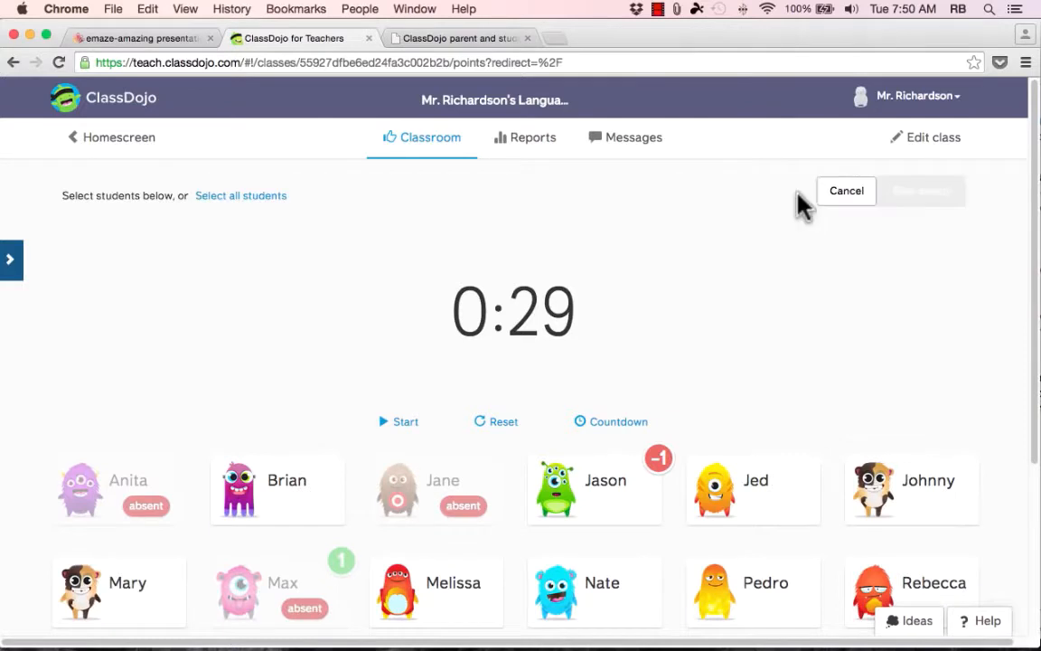
{"action": "scroll", "coordinate": [791, 298], "scroll_direction": "down", "scroll_amount": 4}
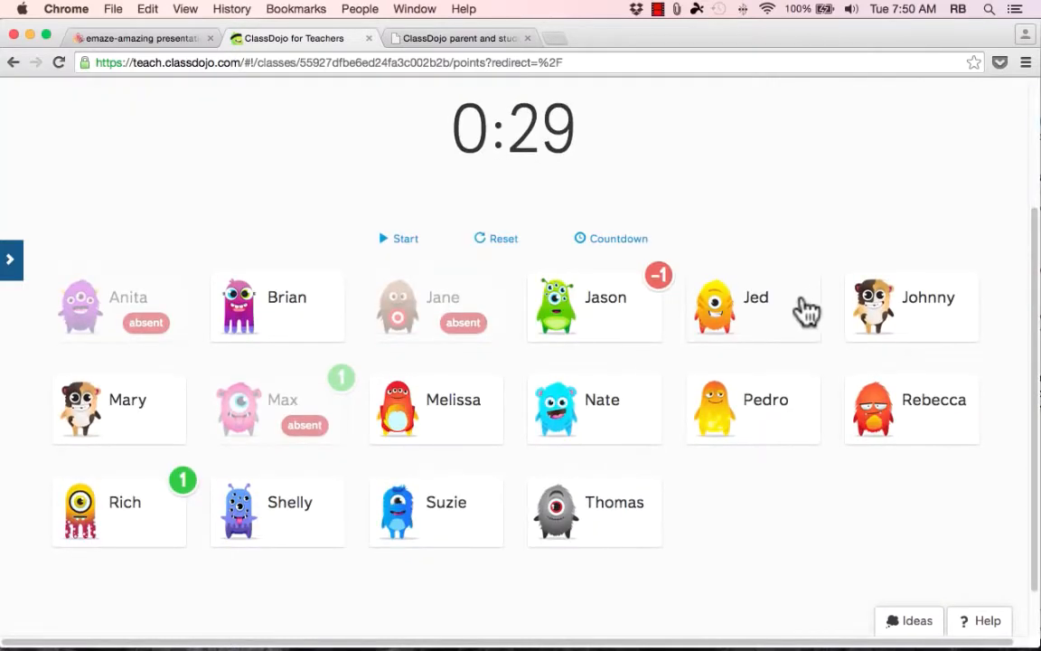
{"action": "left_click", "coordinate": [624, 417]}
{"action": "left_click", "coordinate": [766, 407]}
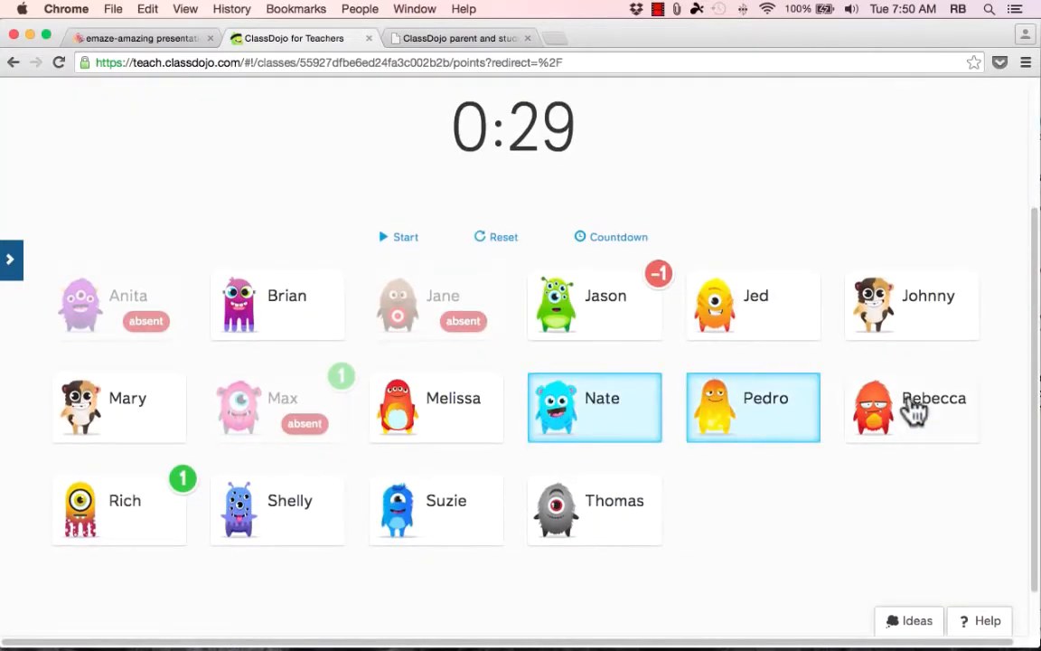
{"action": "left_click", "coordinate": [911, 411]}
{"action": "left_click", "coordinate": [644, 496]}
{"action": "scroll", "coordinate": [925, 475], "scroll_direction": "down", "scroll_amount": 2}
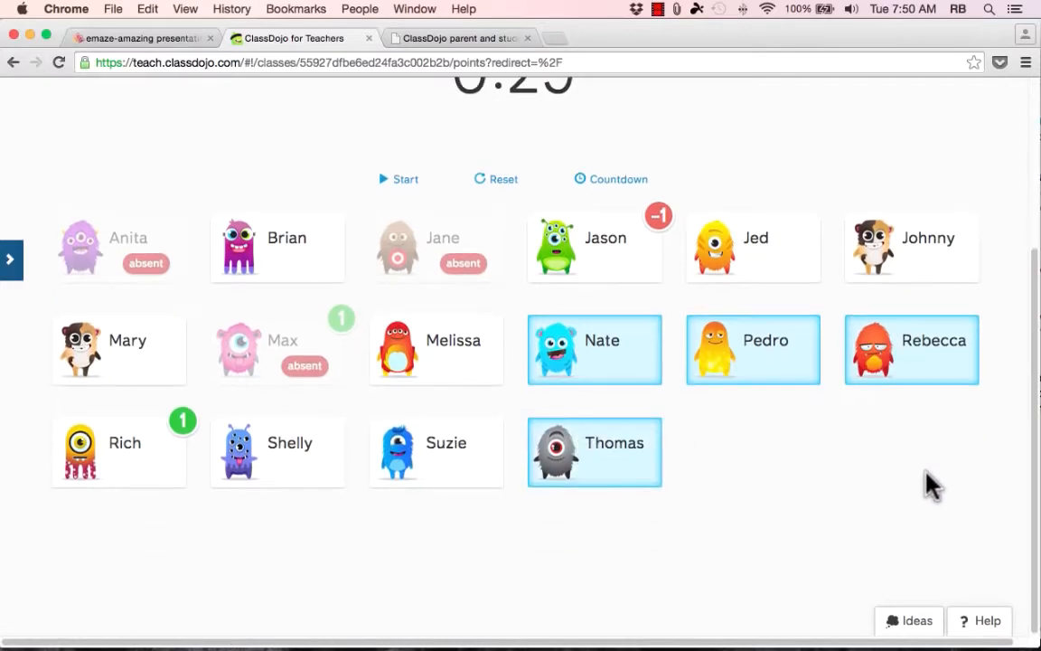
{"action": "left_click", "coordinate": [593, 367]}
{"action": "left_click", "coordinate": [593, 367]}
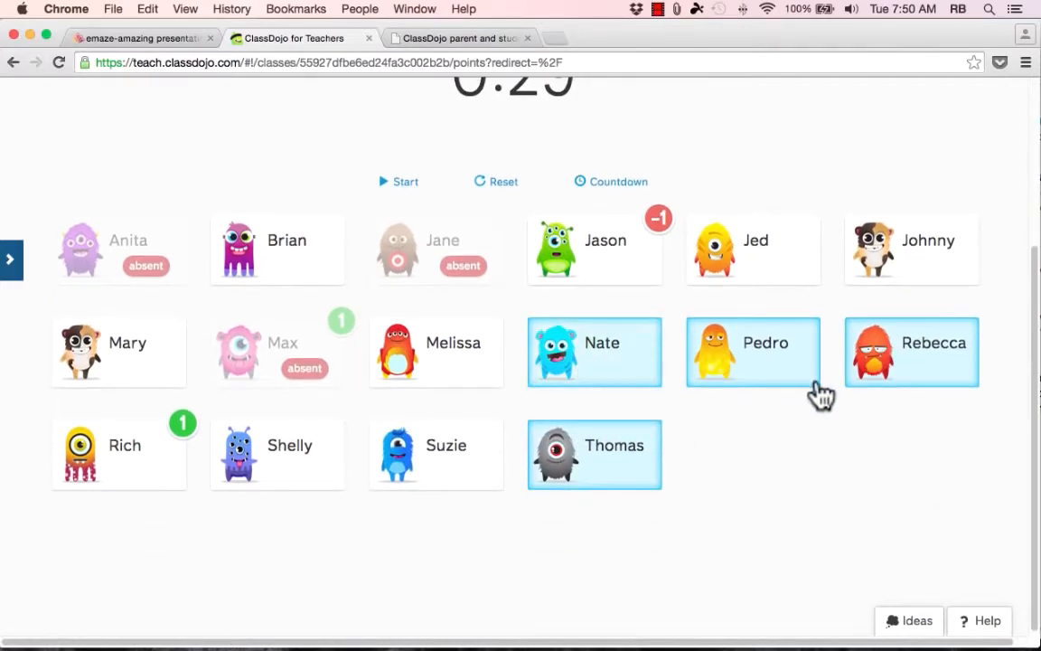
{"action": "scroll", "coordinate": [818, 395], "scroll_direction": "up", "scroll_amount": 5}
Give the four selected students a Participating point, then bring up the Reset bubbles options.
{"action": "left_click", "coordinate": [912, 194]}
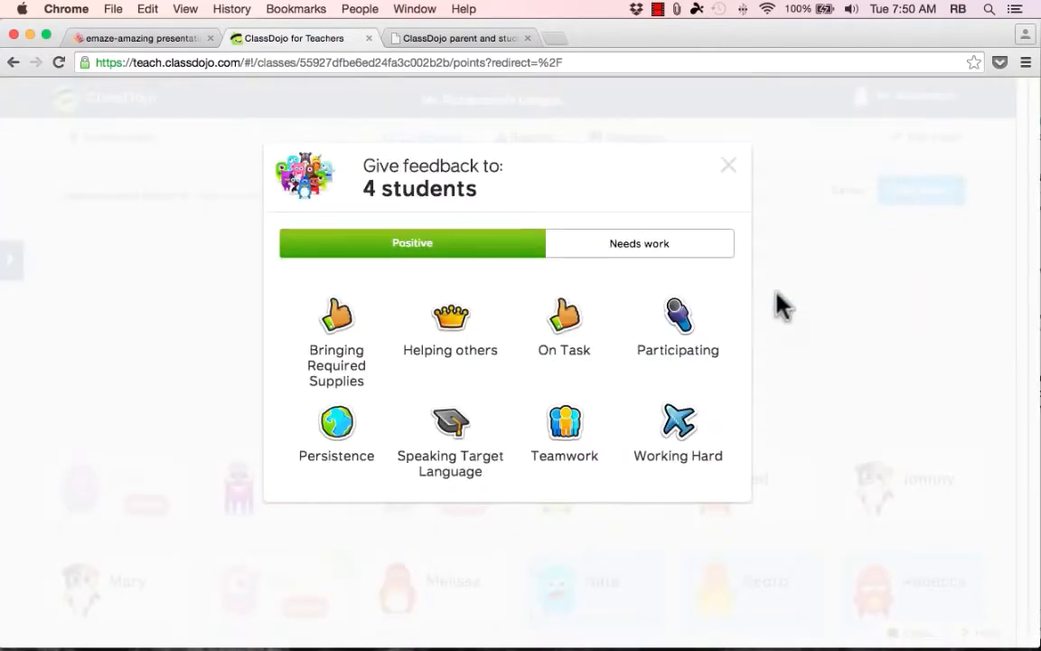
{"action": "left_click", "coordinate": [680, 321]}
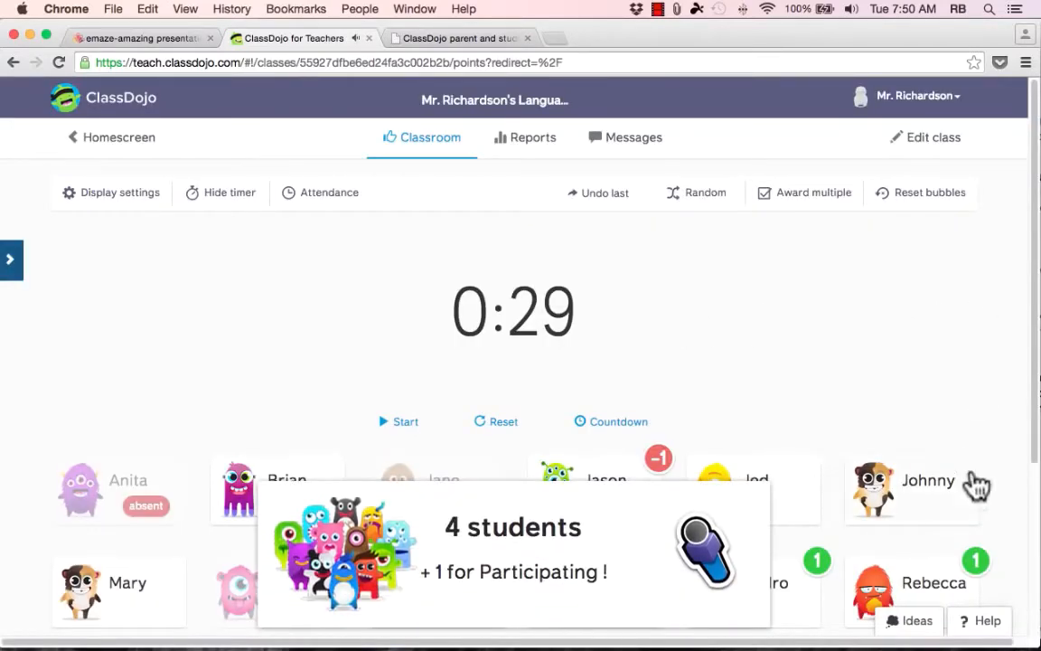
{"action": "left_click", "coordinate": [924, 204]}
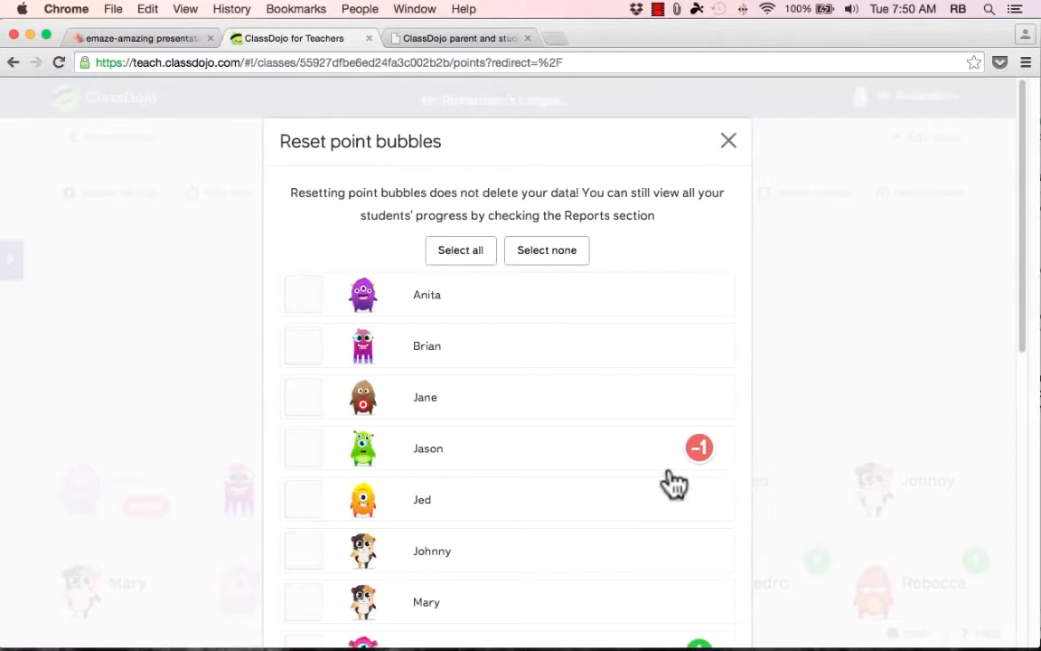
Tick Jed and Jason in Reset point bubbles, clearing Jason's −1 bubble.
{"action": "left_click", "coordinate": [366, 488]}
{"action": "left_click", "coordinate": [364, 448]}
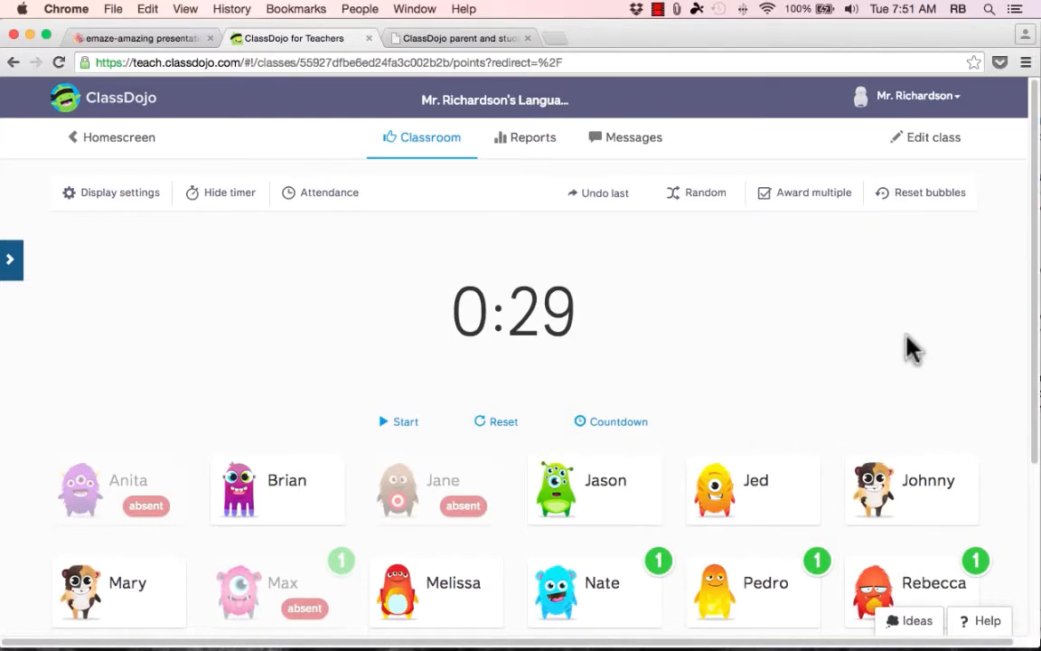
{"action": "scroll", "coordinate": [911, 357], "scroll_direction": "down", "scroll_amount": 5}
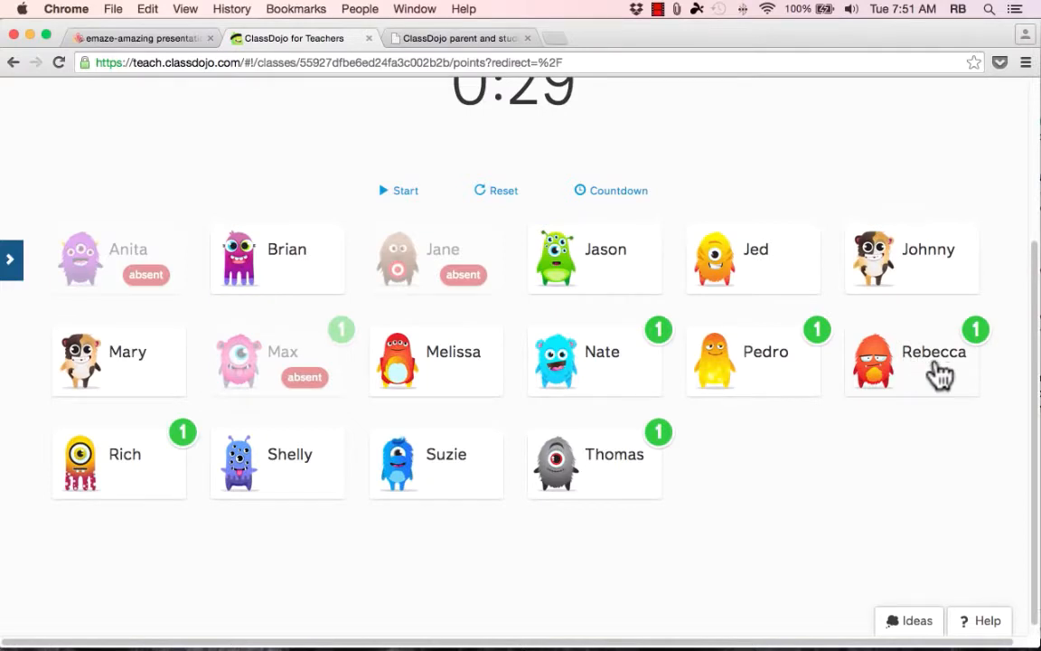
{"action": "scroll", "coordinate": [692, 409], "scroll_direction": "up", "scroll_amount": 5}
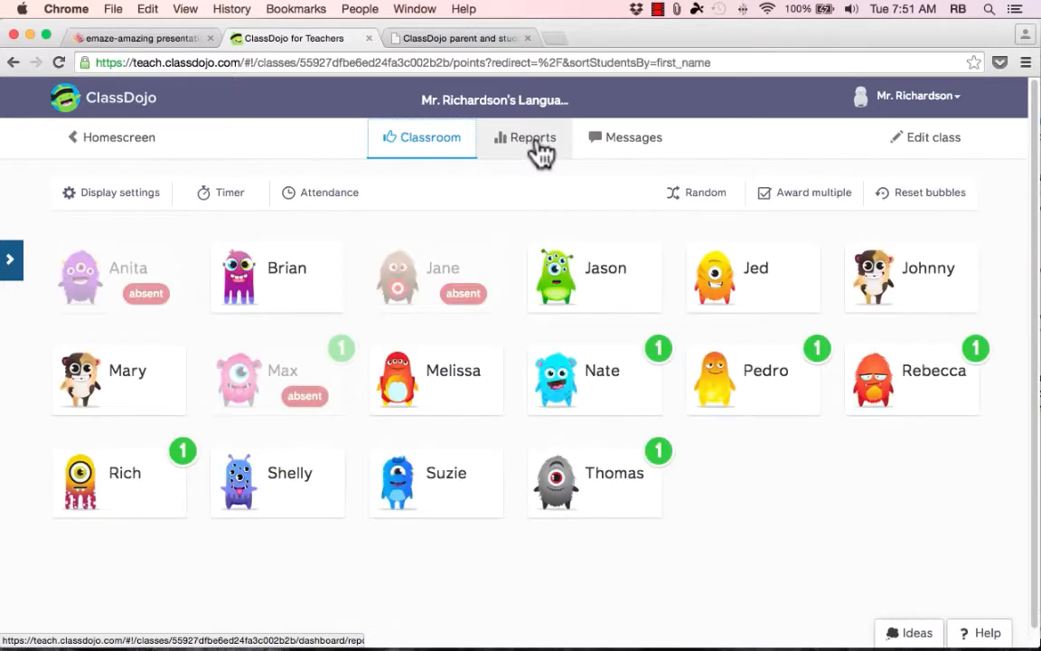
Review the Whole Class report at 86% positive, export it as a CSV, and open the file.
{"action": "left_click", "coordinate": [533, 143]}
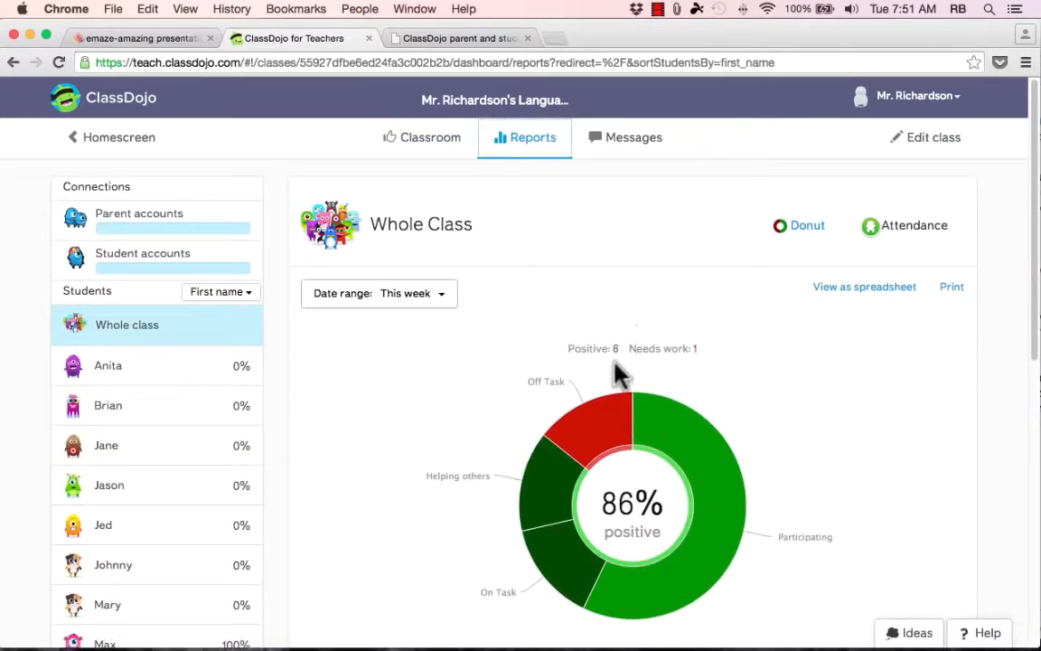
{"action": "scroll", "coordinate": [1004, 366], "scroll_direction": "down", "scroll_amount": 1}
{"action": "scroll", "coordinate": [994, 366], "scroll_direction": "down", "scroll_amount": 3}
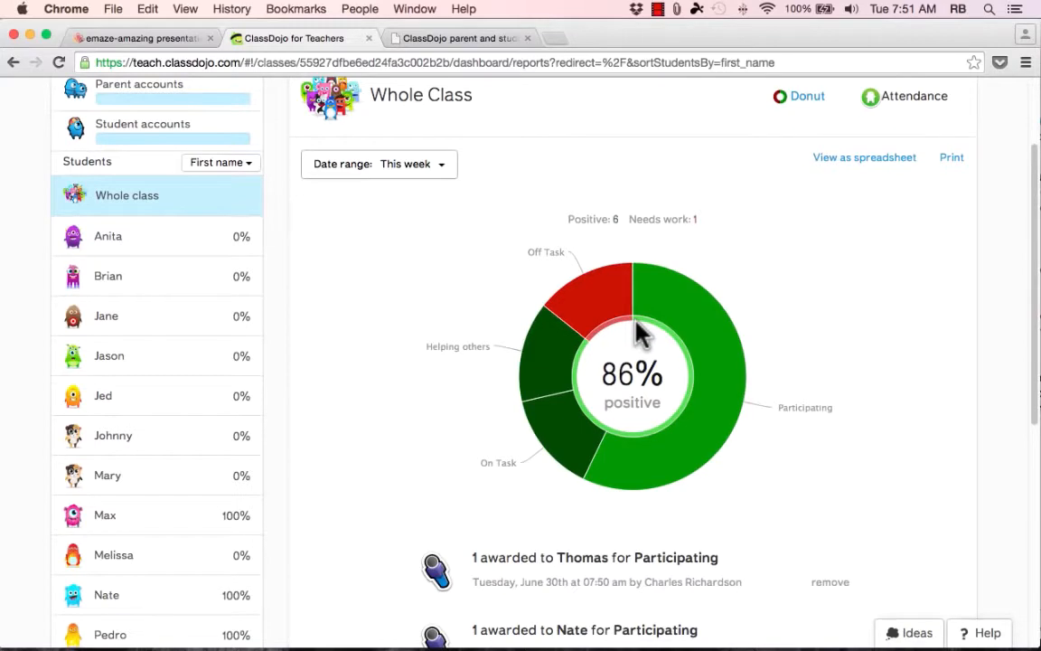
{"action": "scroll", "coordinate": [762, 333], "scroll_direction": "down", "scroll_amount": 10}
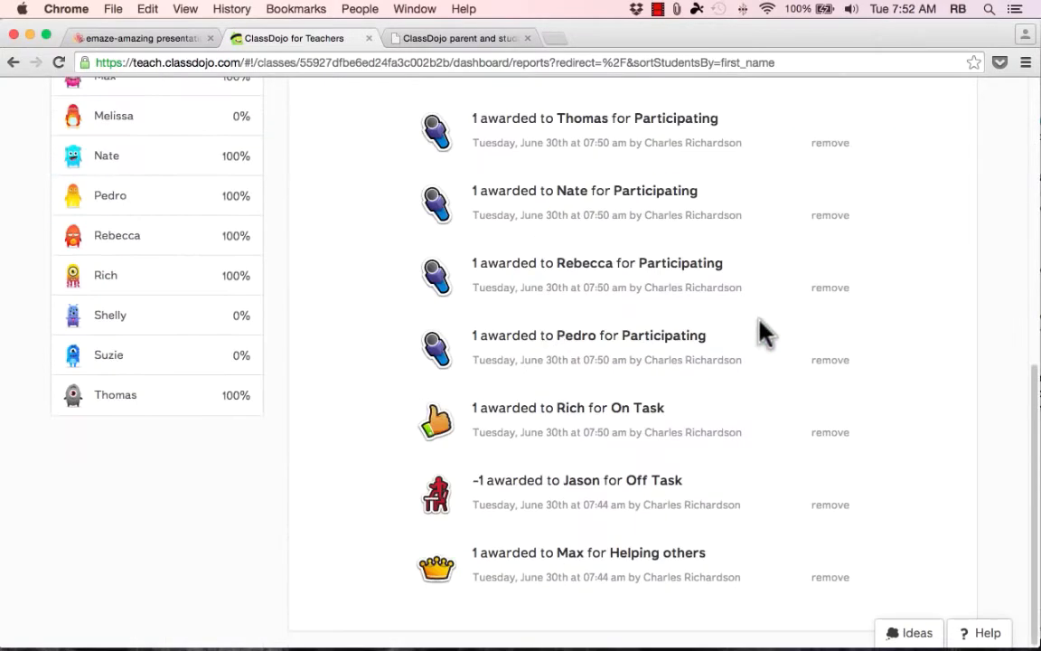
{"action": "scroll", "coordinate": [762, 333], "scroll_direction": "up", "scroll_amount": 15}
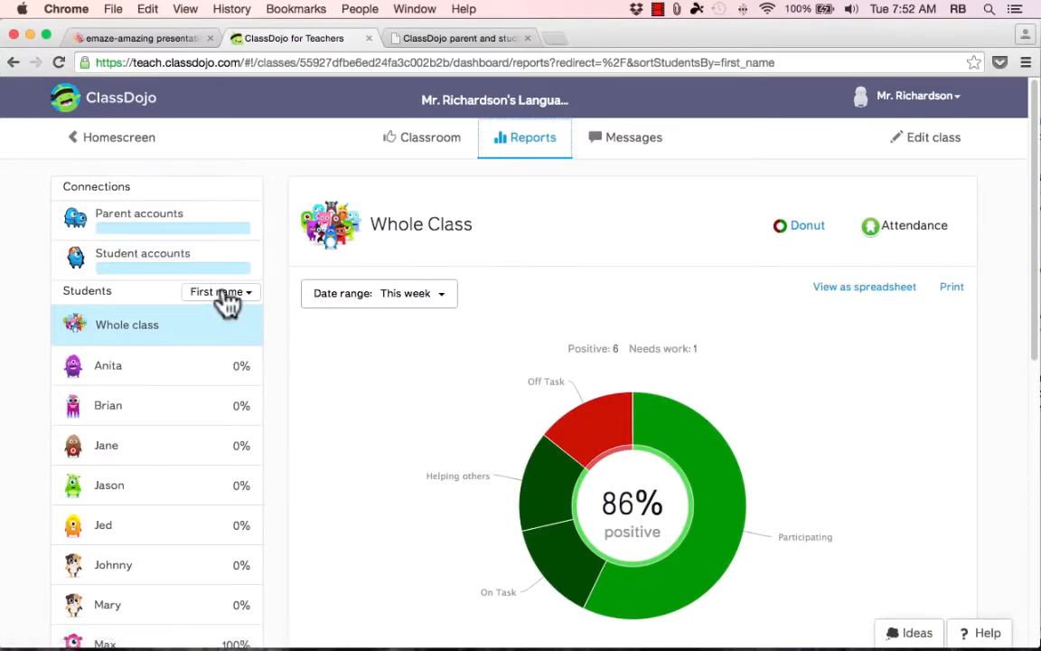
{"action": "scroll", "coordinate": [200, 418], "scroll_direction": "down", "scroll_amount": 10}
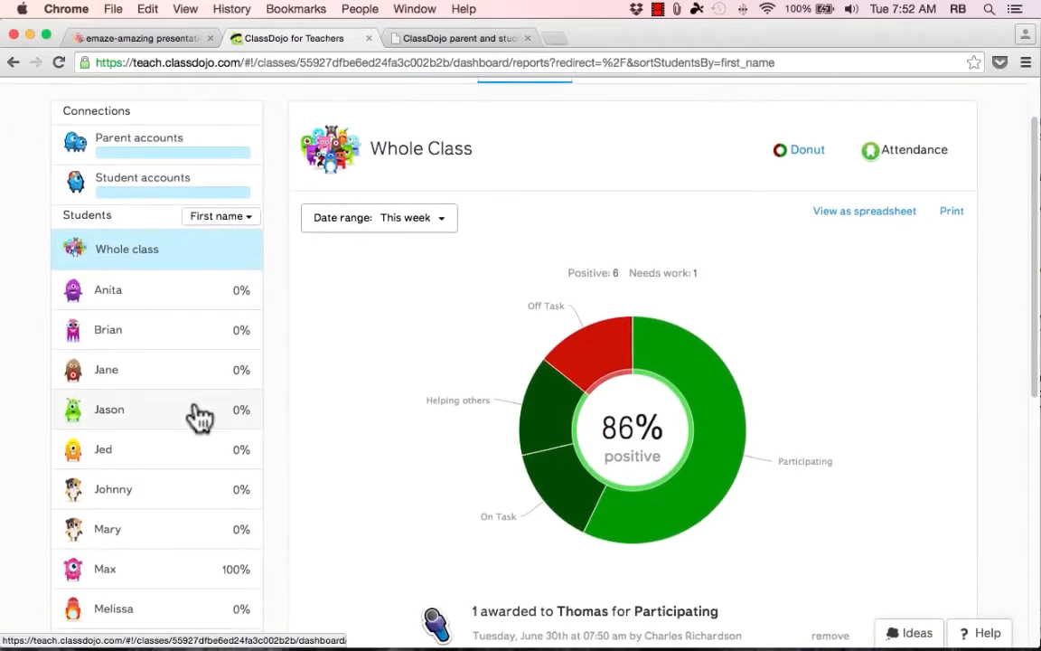
{"action": "scroll", "coordinate": [199, 419], "scroll_direction": "up", "scroll_amount": 10}
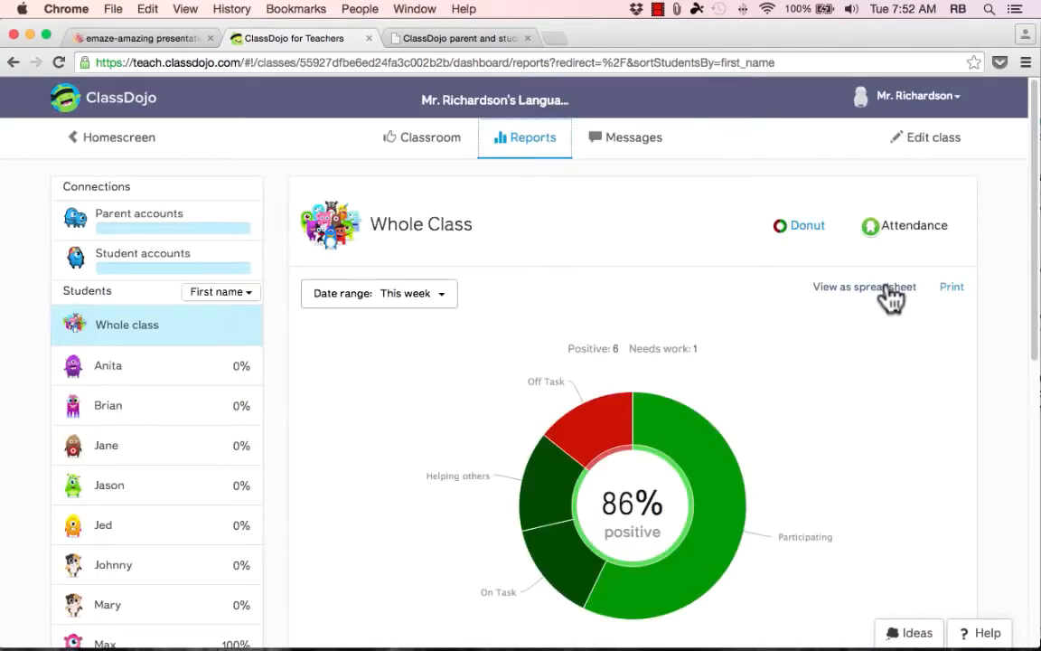
{"action": "left_click", "coordinate": [861, 283]}
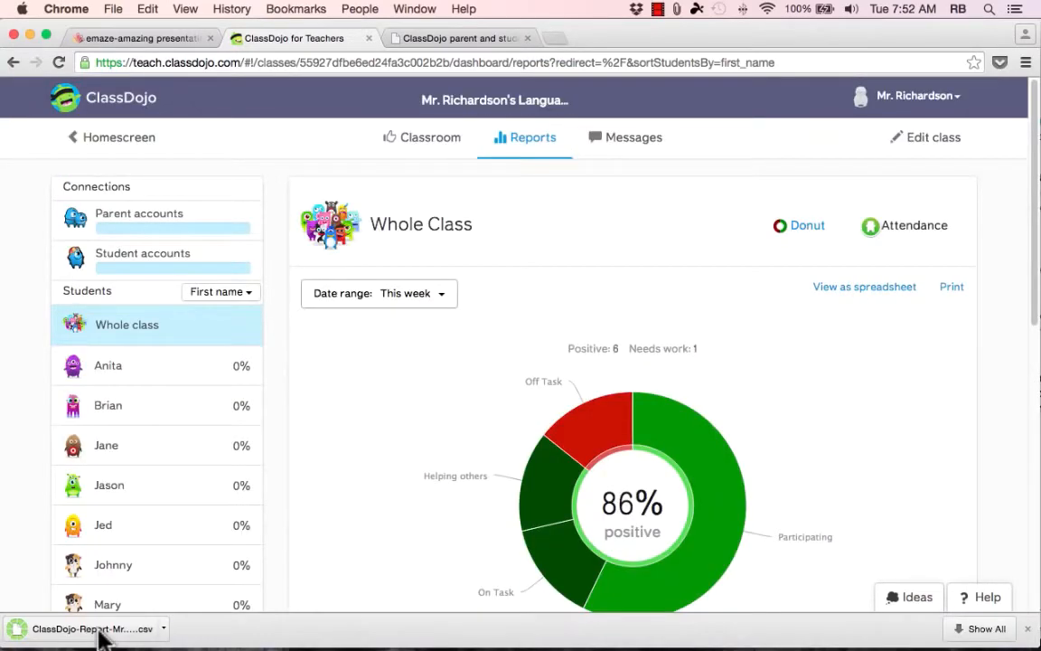
{"action": "left_click", "coordinate": [26, 633]}
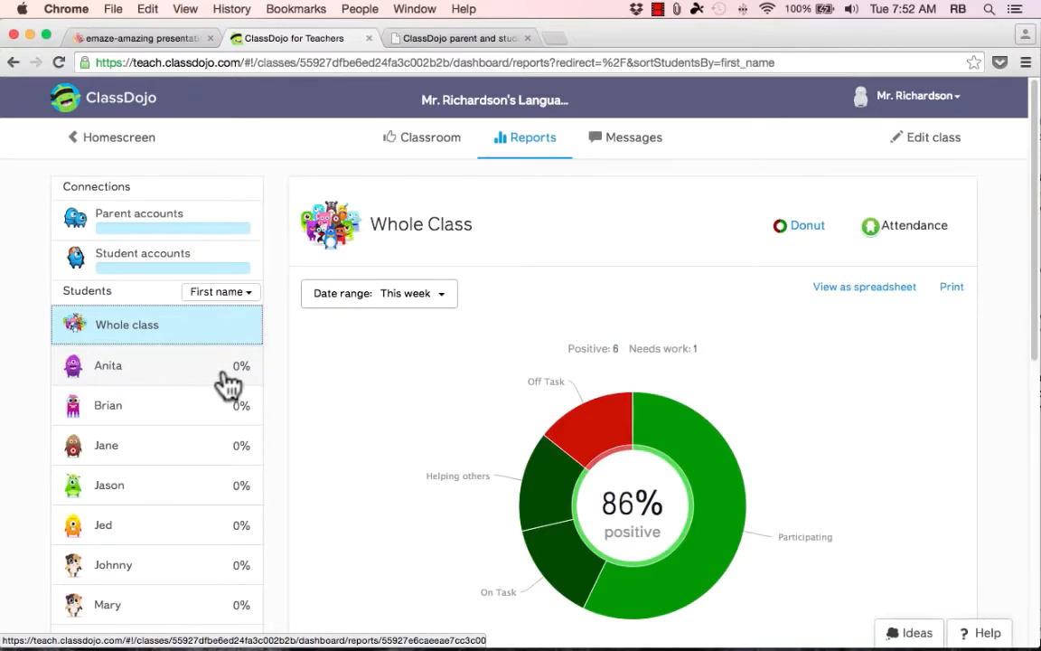
{"action": "scroll", "coordinate": [221, 384], "scroll_direction": "down", "scroll_amount": 5}
{"action": "left_click", "coordinate": [184, 414]}
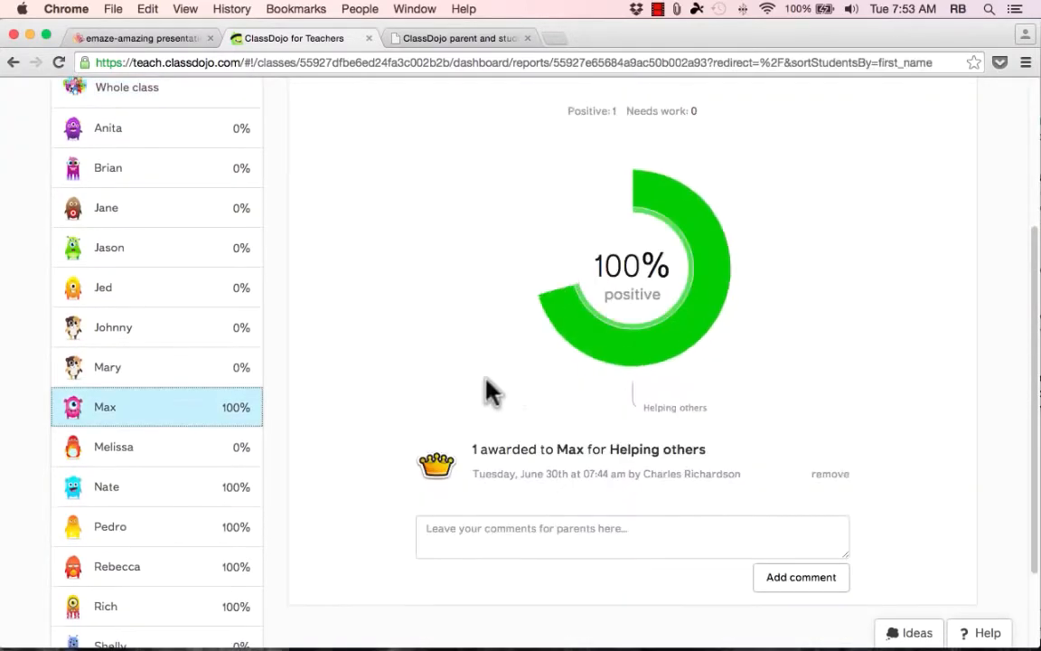
{"action": "scroll", "coordinate": [829, 380], "scroll_direction": "up", "scroll_amount": 3}
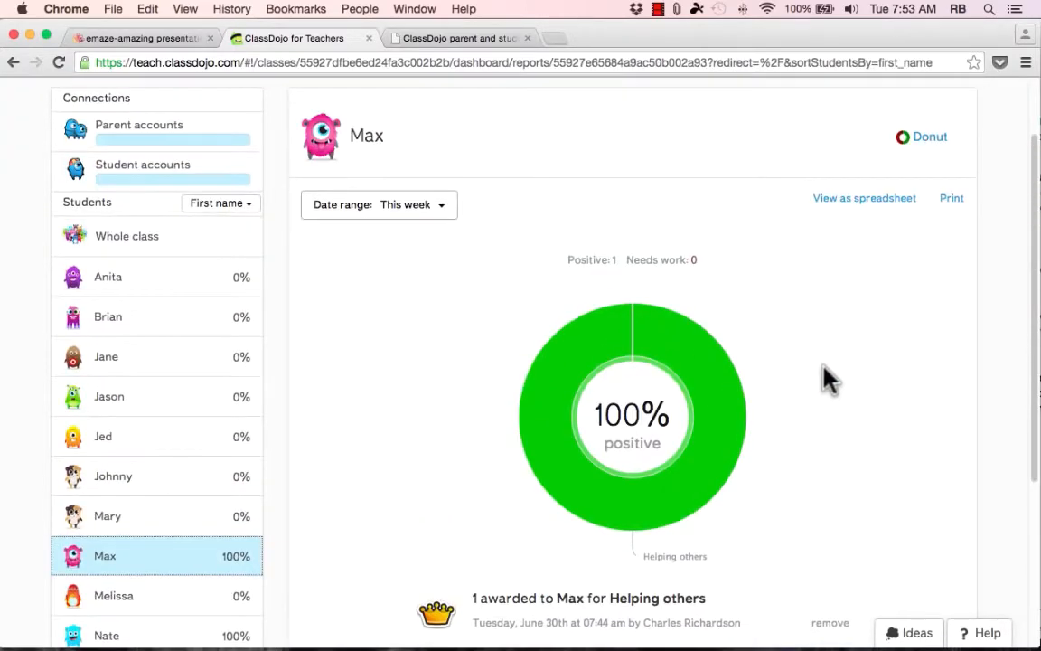
{"action": "scroll", "coordinate": [830, 380], "scroll_direction": "down", "scroll_amount": 5}
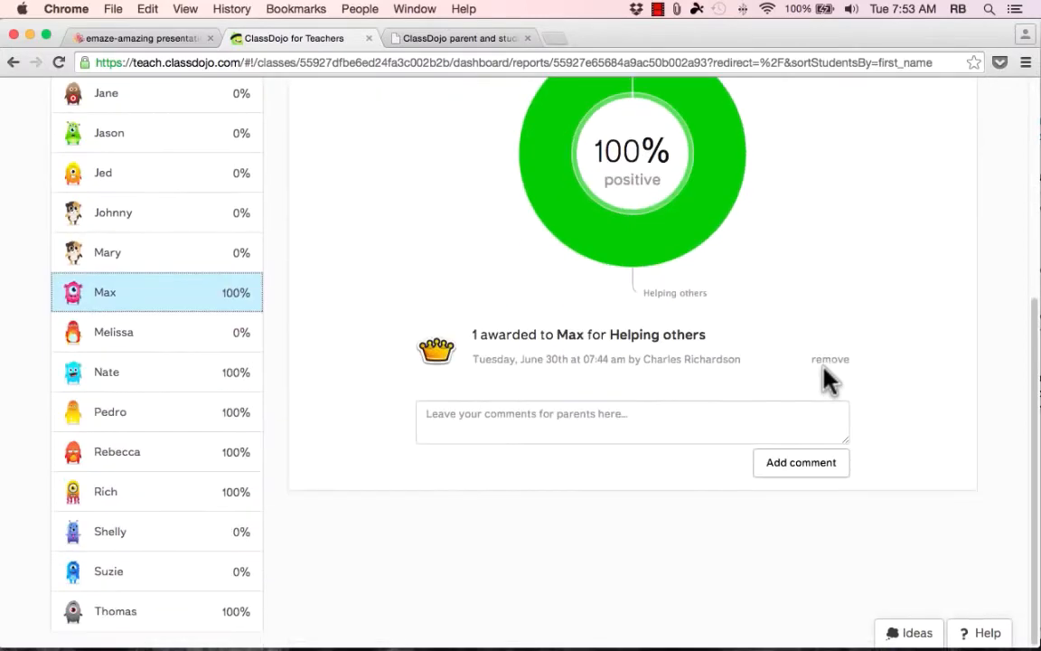
{"action": "scroll", "coordinate": [832, 379], "scroll_direction": "up", "scroll_amount": 3}
{"action": "scroll", "coordinate": [839, 384], "scroll_direction": "up", "scroll_amount": 3}
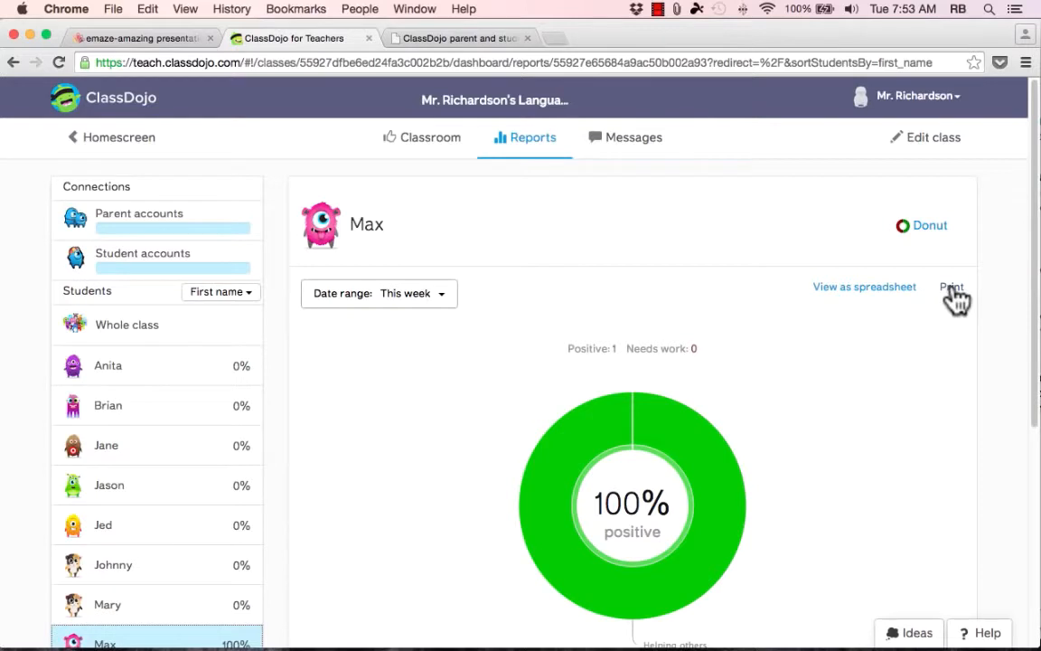
{"action": "left_click", "coordinate": [410, 296]}
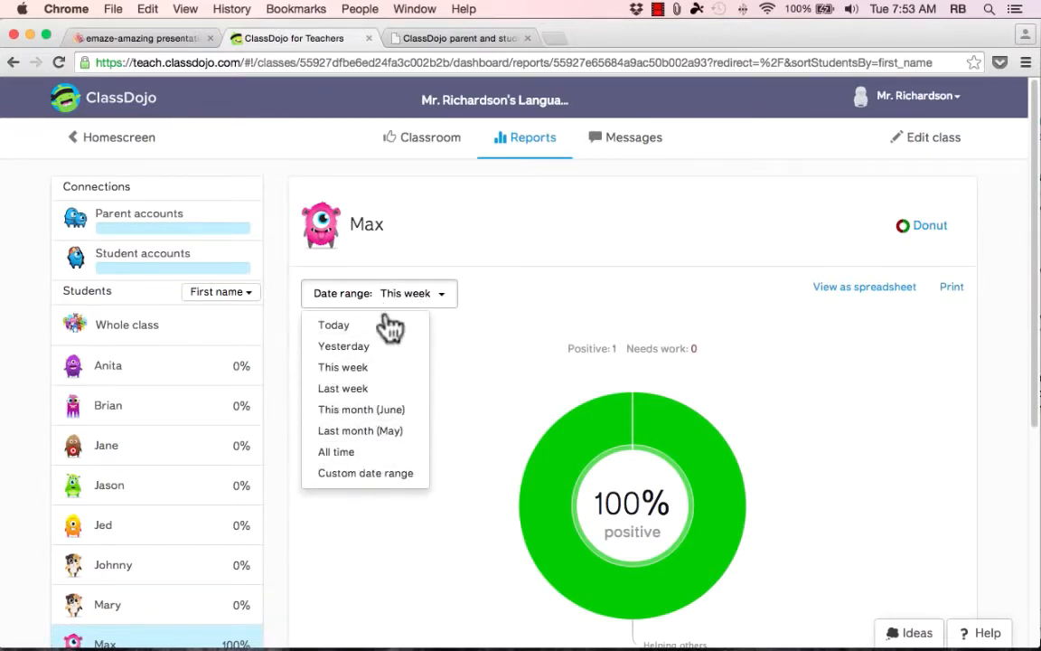
{"action": "left_click", "coordinate": [787, 243]}
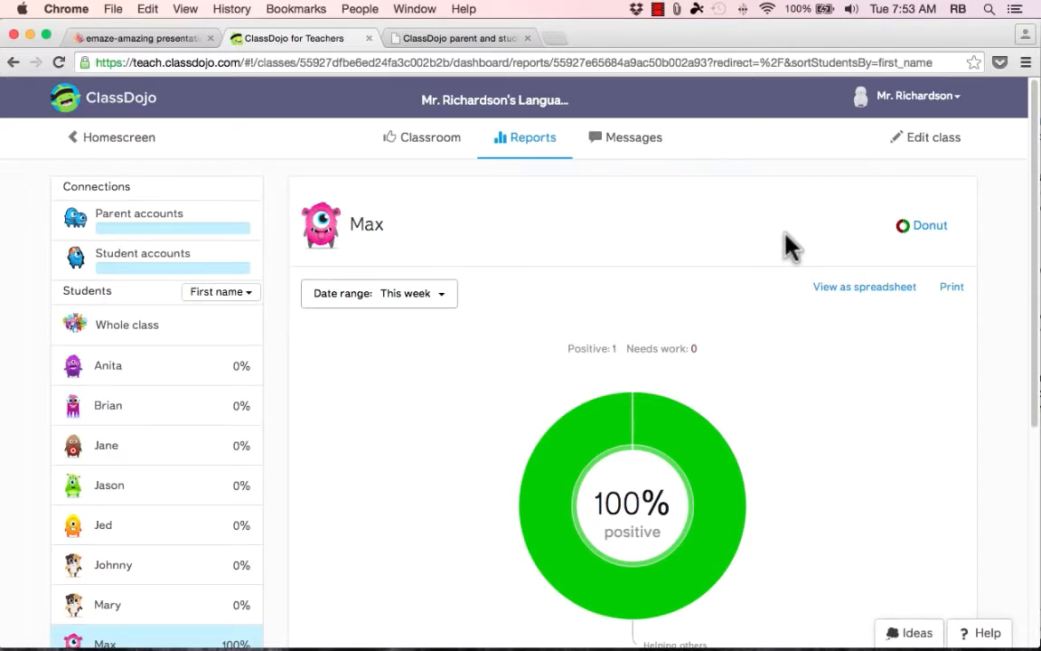
{"action": "left_click", "coordinate": [526, 137]}
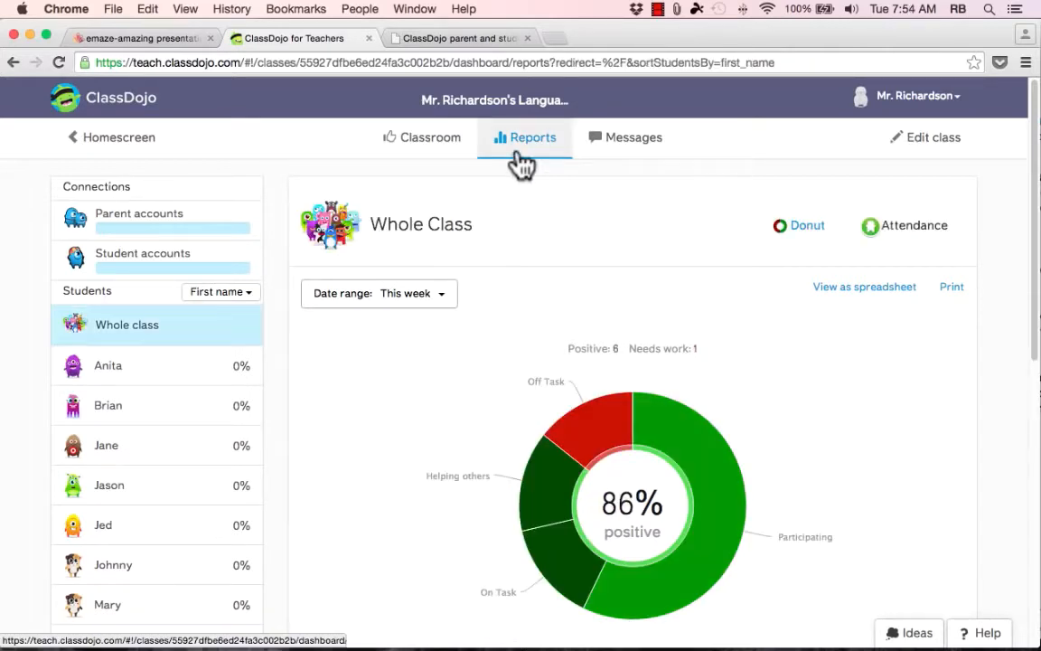
Open Messages and browse the Whole class broadcast and parents awaiting invites.
{"action": "left_click", "coordinate": [640, 145]}
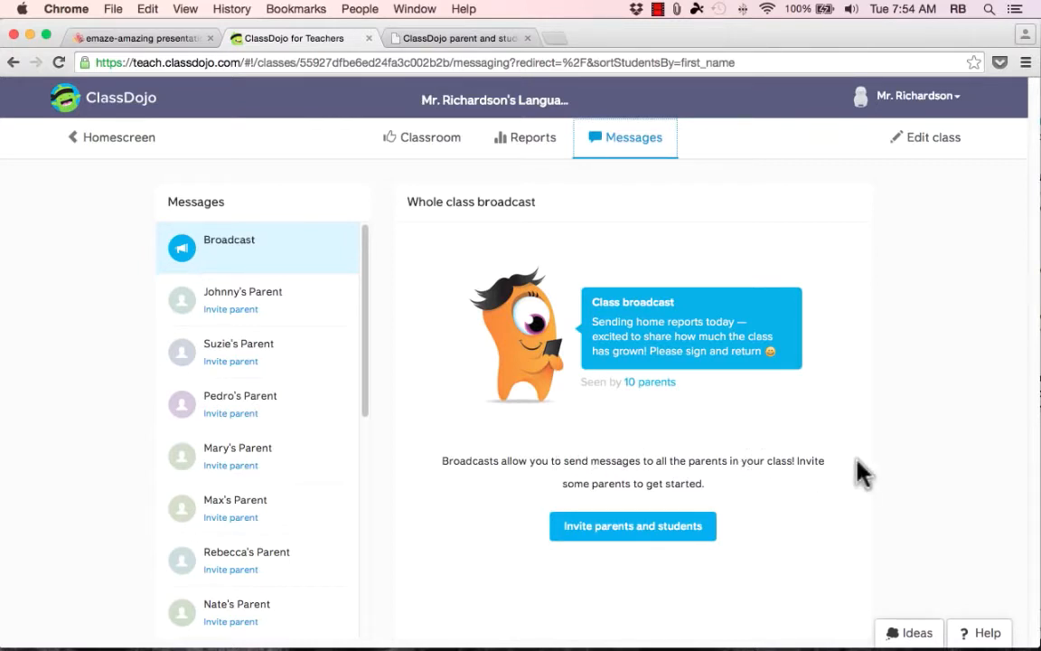
{"action": "scroll", "coordinate": [267, 425], "scroll_direction": "down", "scroll_amount": 10}
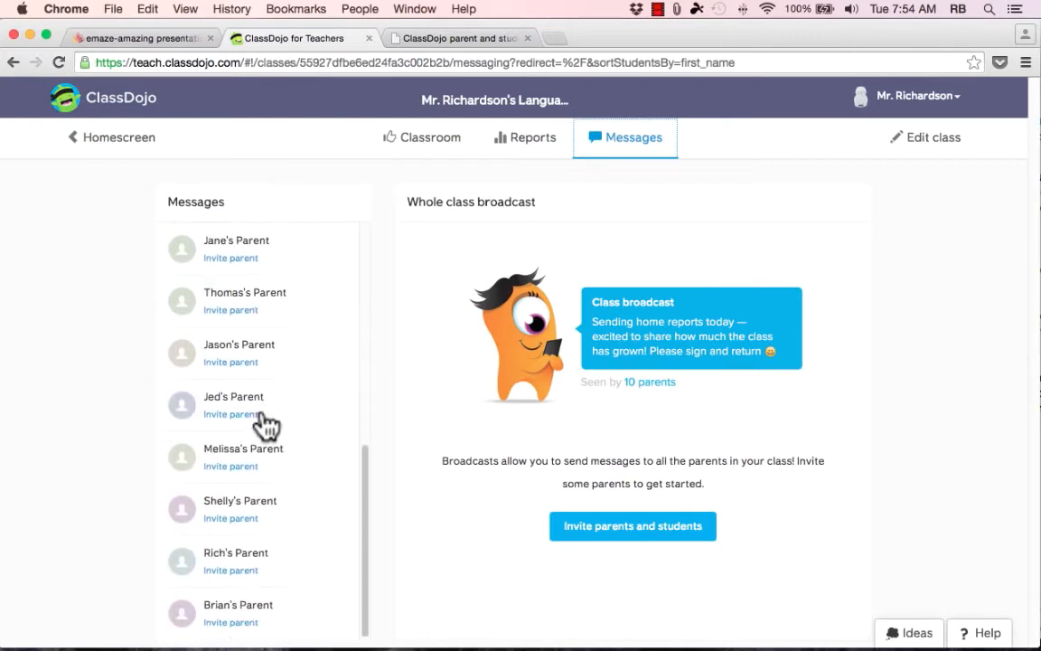
{"action": "scroll", "coordinate": [265, 425], "scroll_direction": "up", "scroll_amount": 10}
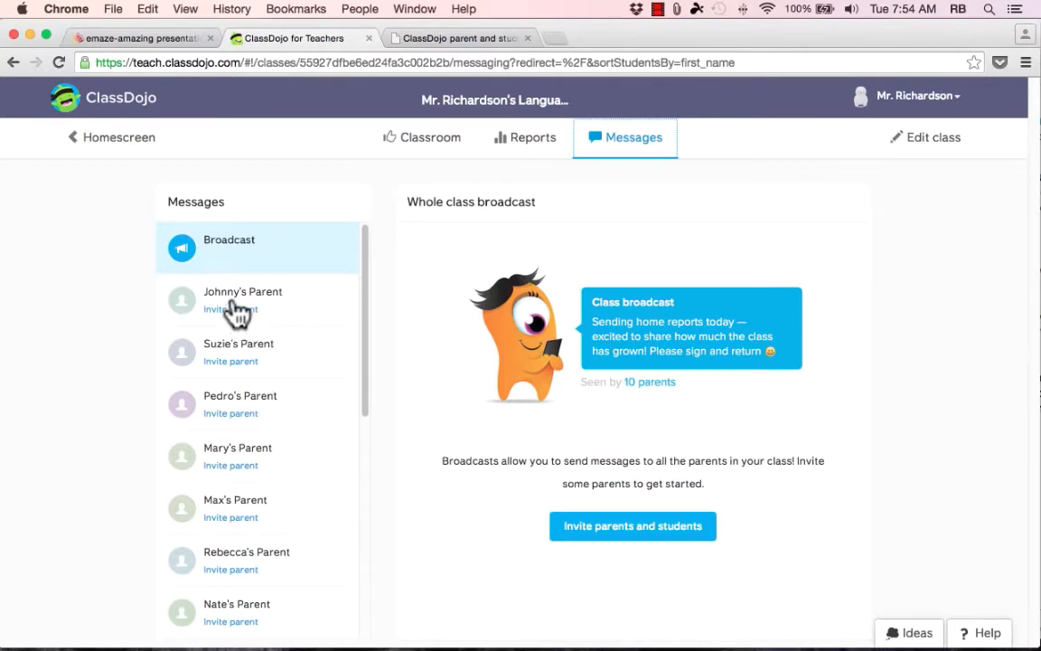
Open the Invite parents form and enter a test address in a student's parent e-mail field.
{"action": "left_click", "coordinate": [240, 470]}
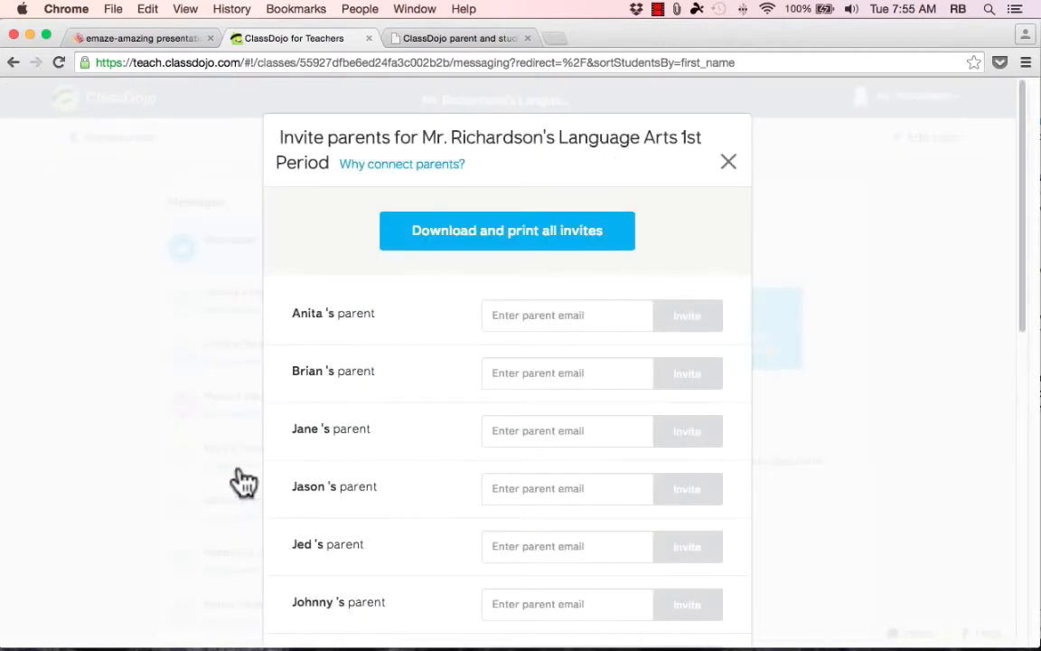
{"action": "scroll", "coordinate": [547, 436], "scroll_direction": "down", "scroll_amount": 5}
{"action": "left_click", "coordinate": [638, 441]}
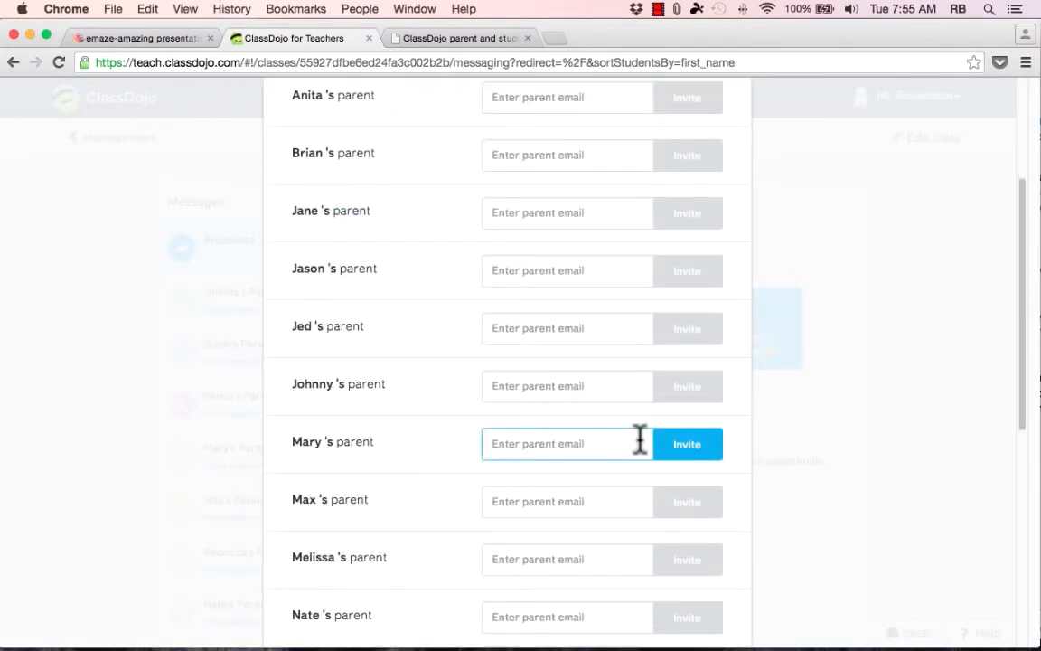
{"action": "type", "text": "ja;sjf;lkaslkfklajsf"}
{"action": "scroll", "coordinate": [405, 188], "scroll_direction": "up", "scroll_amount": 4}
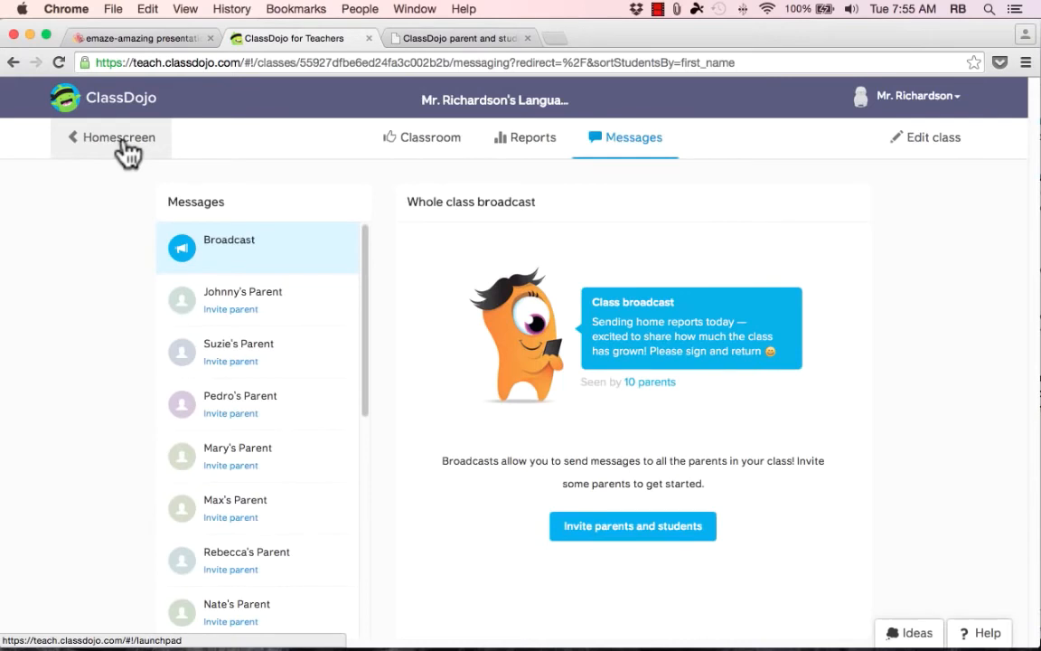
Go back to the teacher launchpad showing the Demo Class and Language Arts class cards.
{"action": "left_click", "coordinate": [122, 144]}
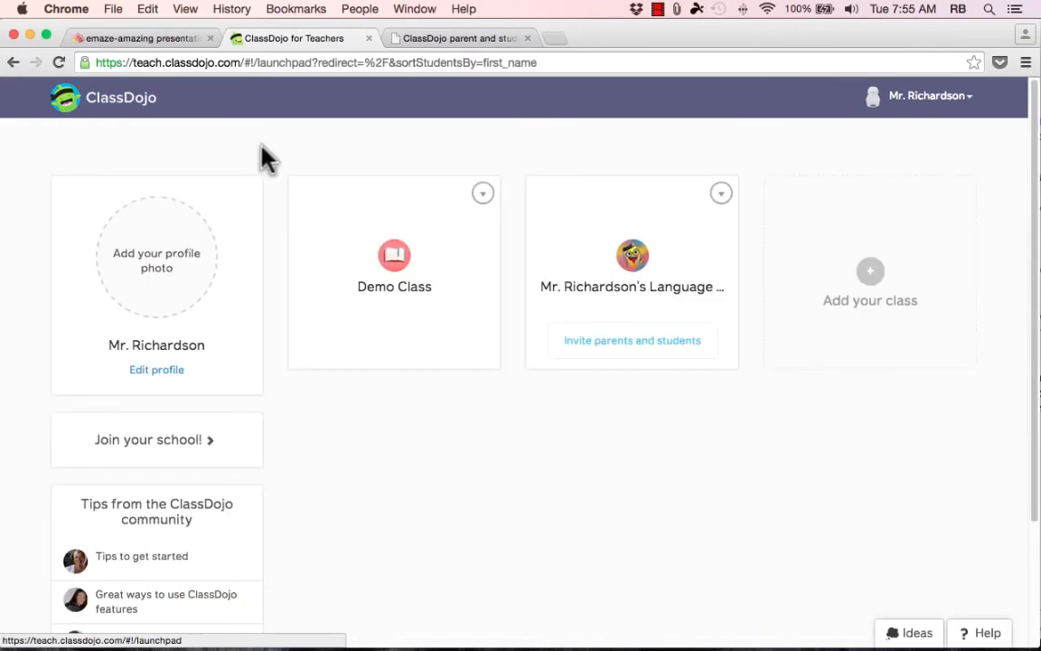